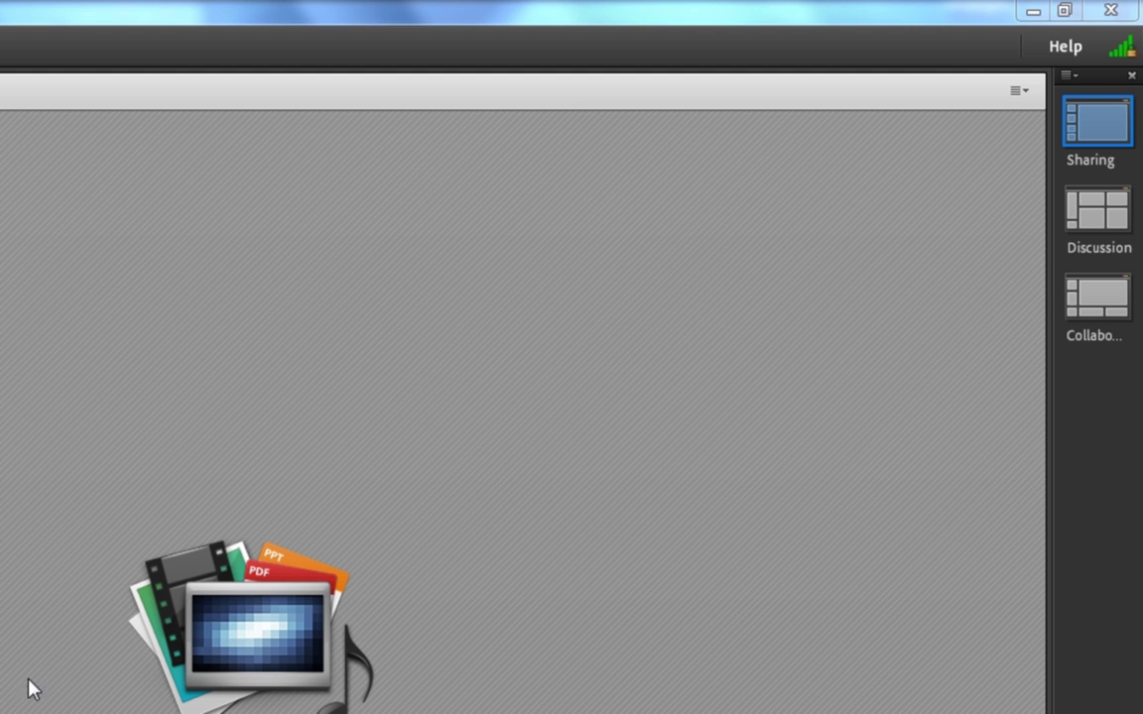
# Create a new blank layout named Lobby.
pyautogui.moveTo(1088, 229)
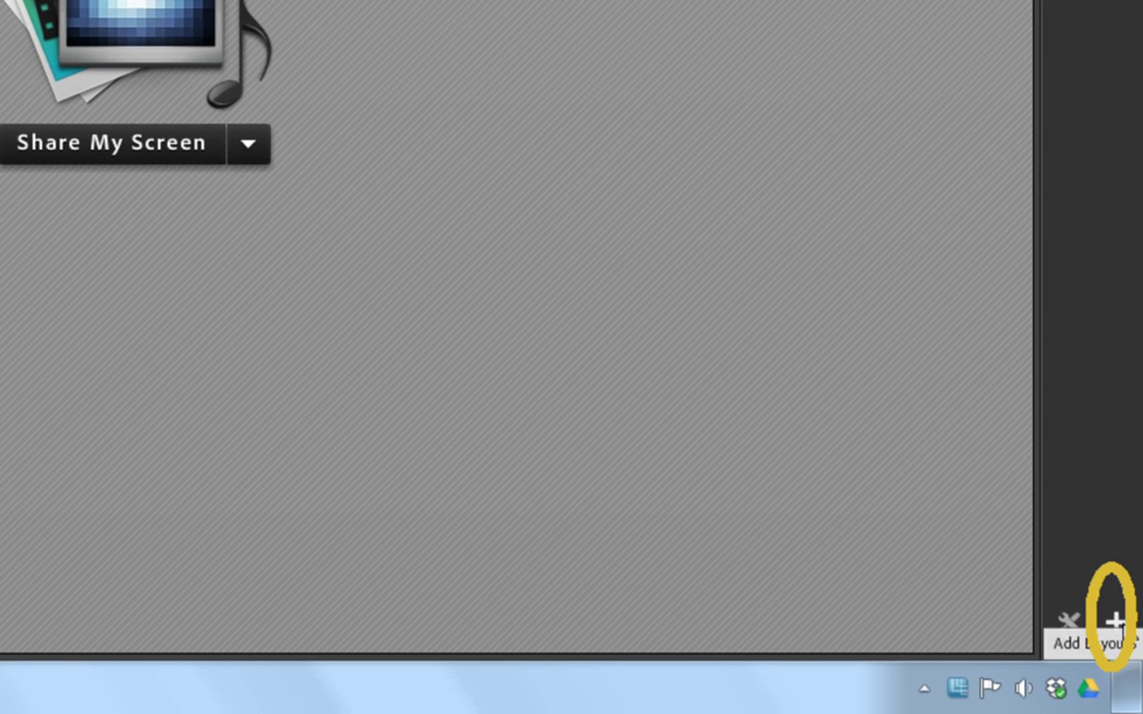
pyautogui.click(1115, 623)
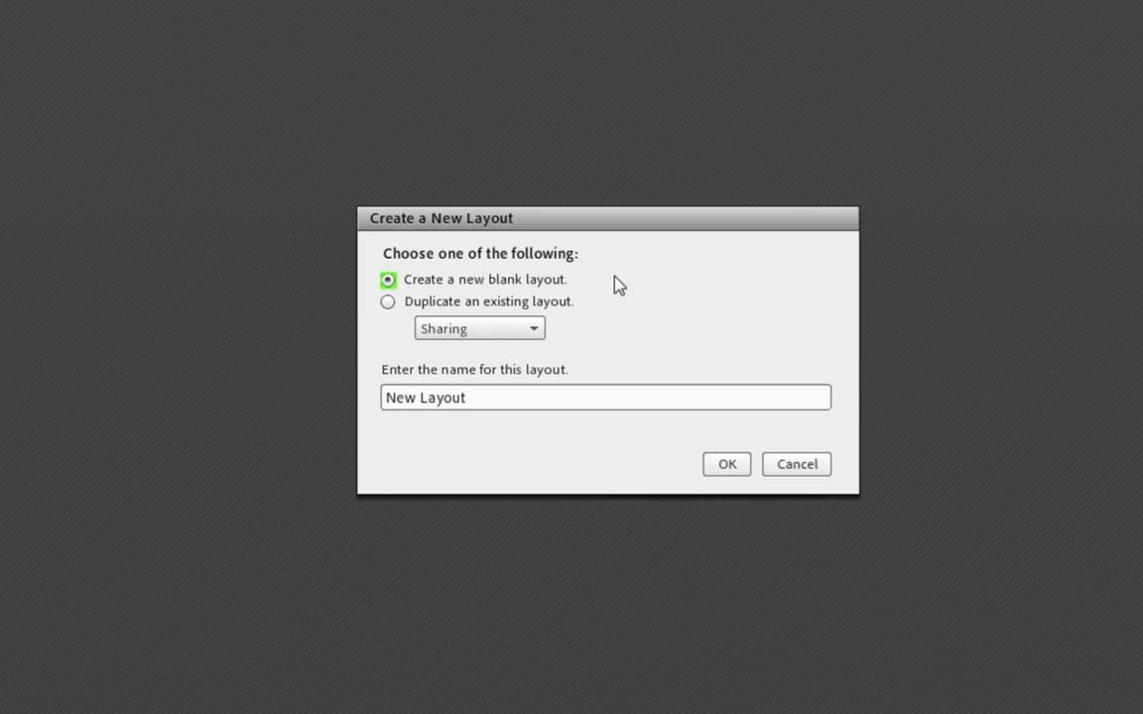
pyautogui.click(523, 408)
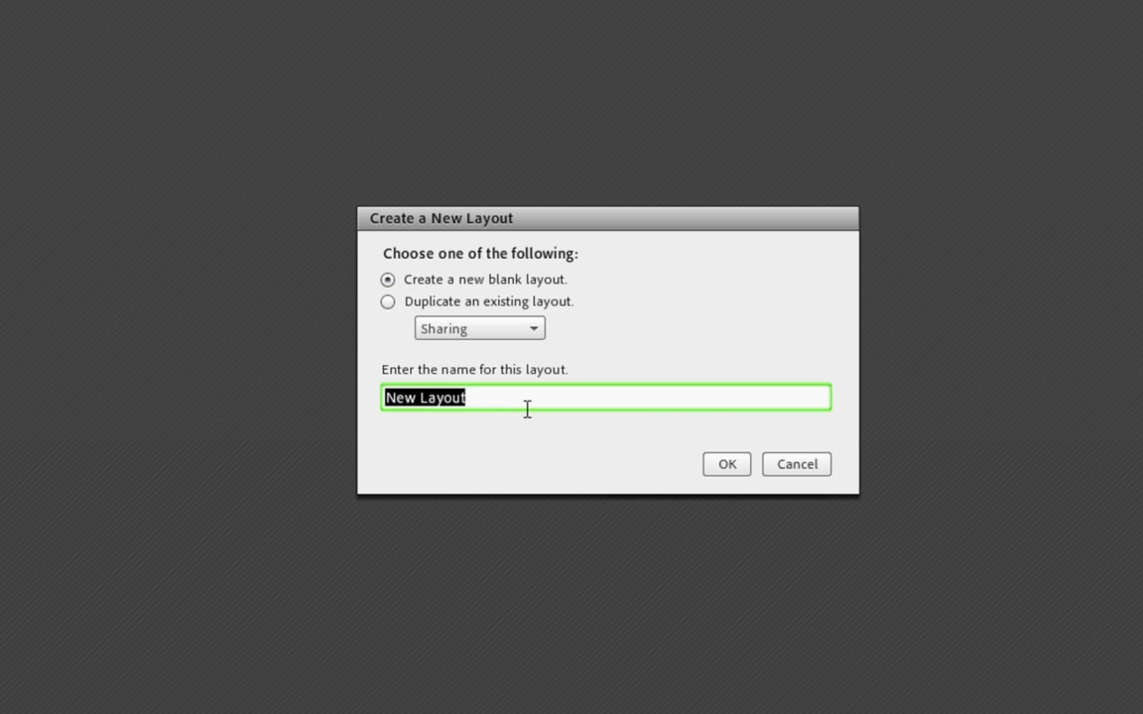
pyautogui.write('Lobby')
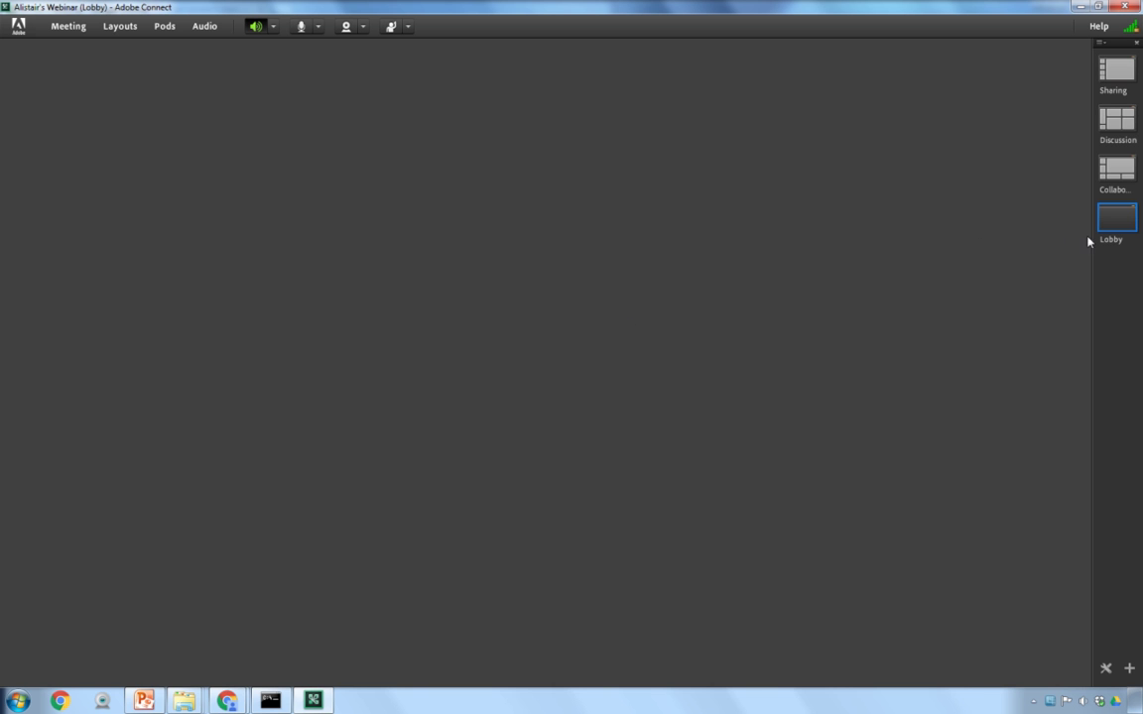
# Reorder the layouts so that Lobby comes first, above Sharing.
pyautogui.moveTo(1107, 235)
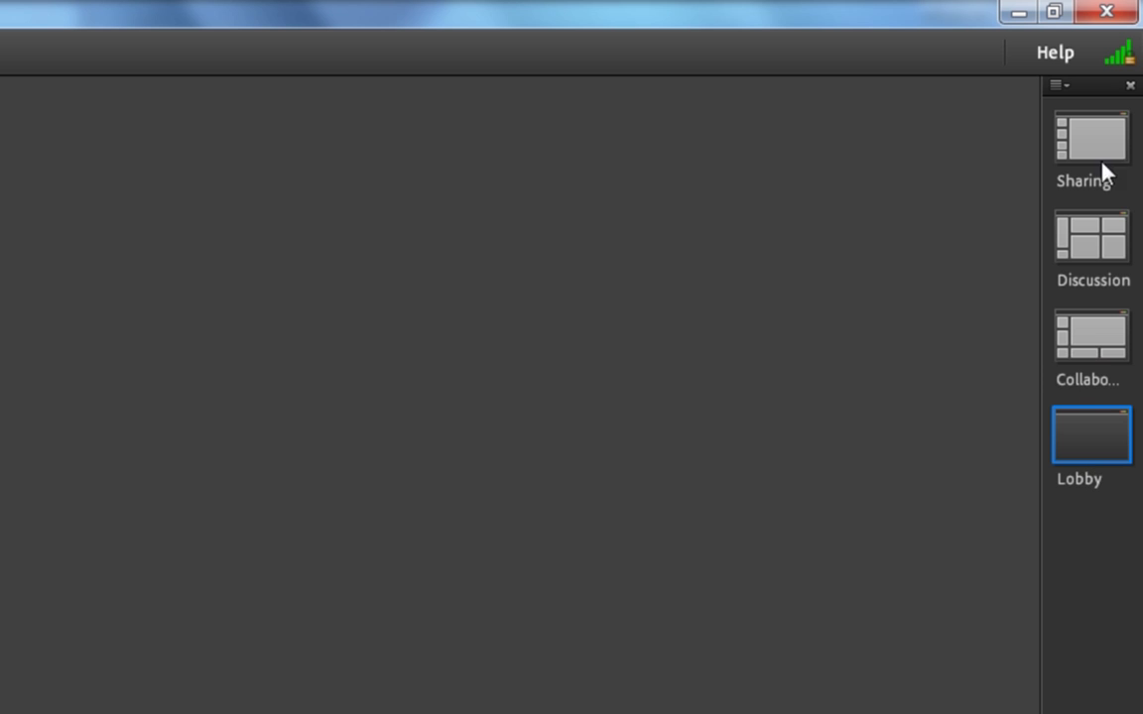
pyautogui.moveTo(1071, 438)
pyautogui.moveTo(1072, 454); pyautogui.dragTo(1076, 155)
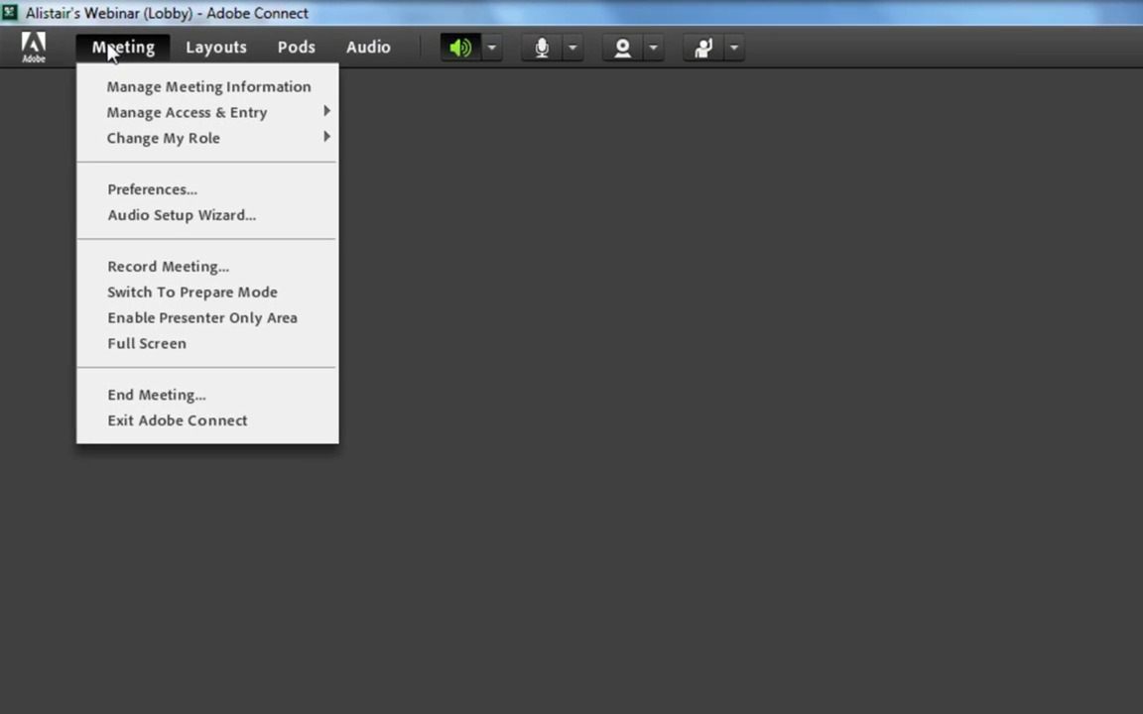
# Upload MapleLeaf.jpg from the computer as the room background and set its alignment to Bottom-Right.
pyautogui.click(179, 190)
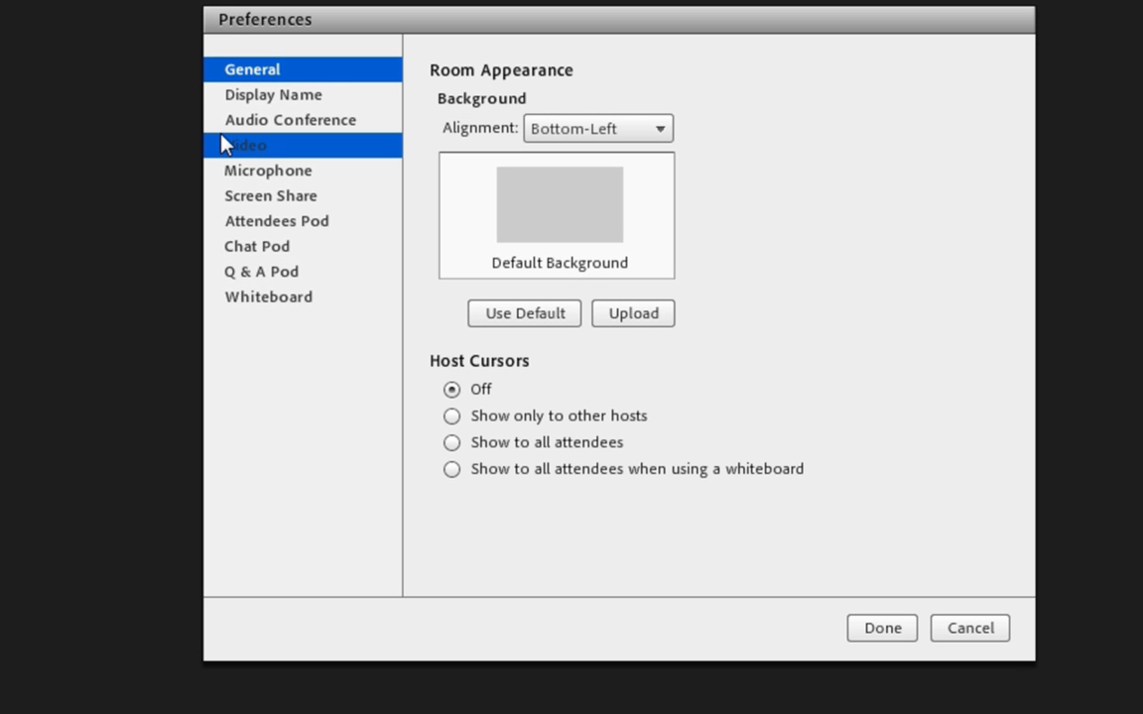
pyautogui.click(640, 319)
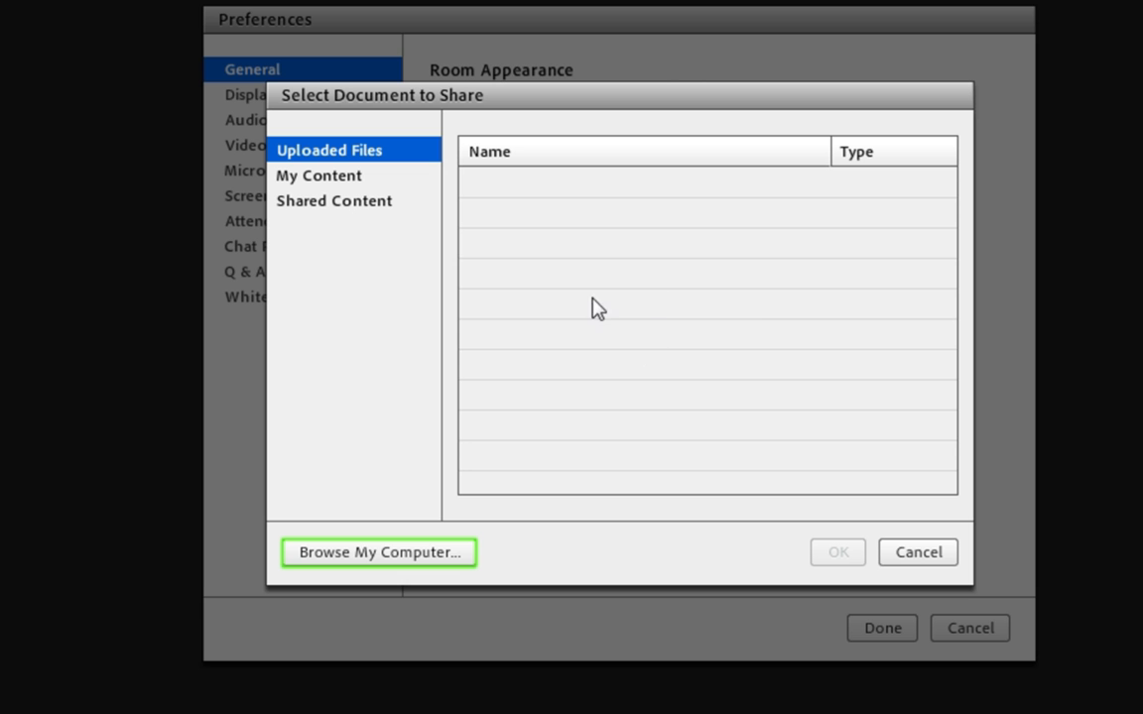
pyautogui.click(400, 557)
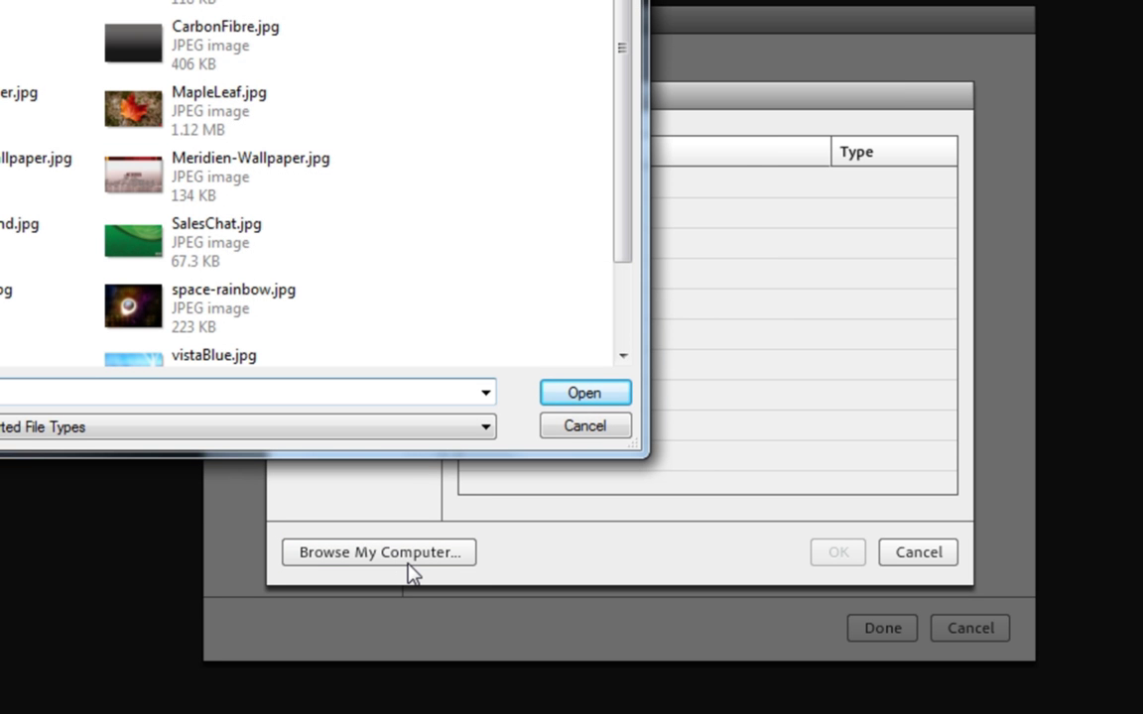
pyautogui.click(167, 121)
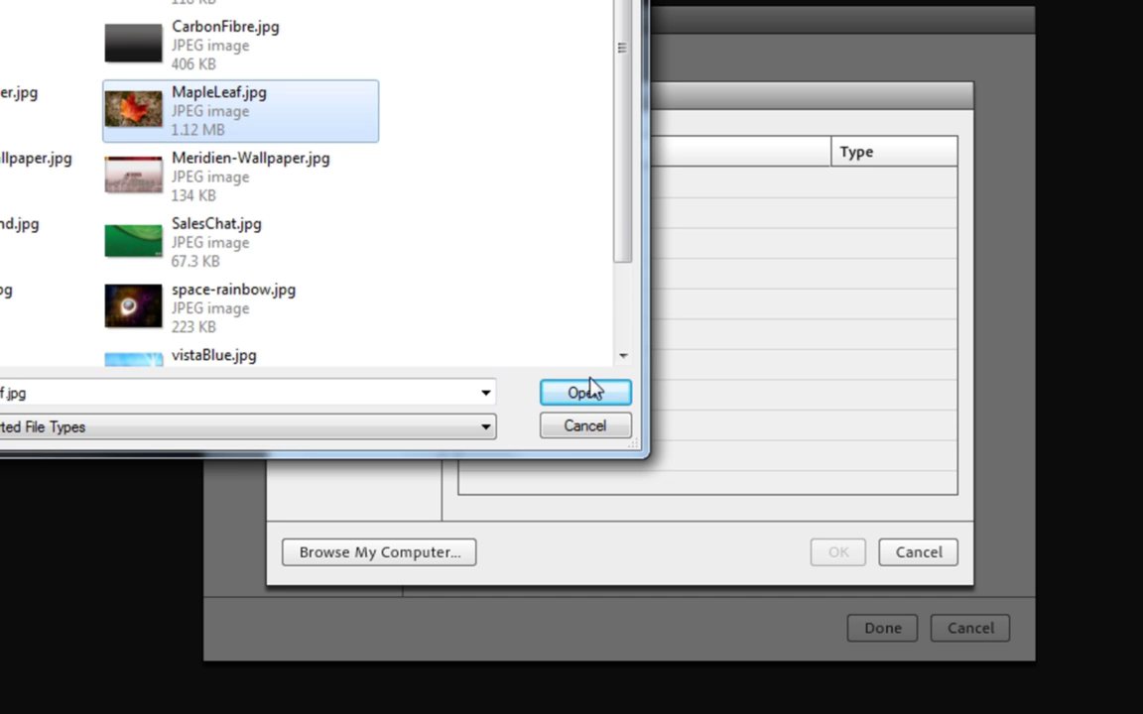
pyautogui.click(597, 401)
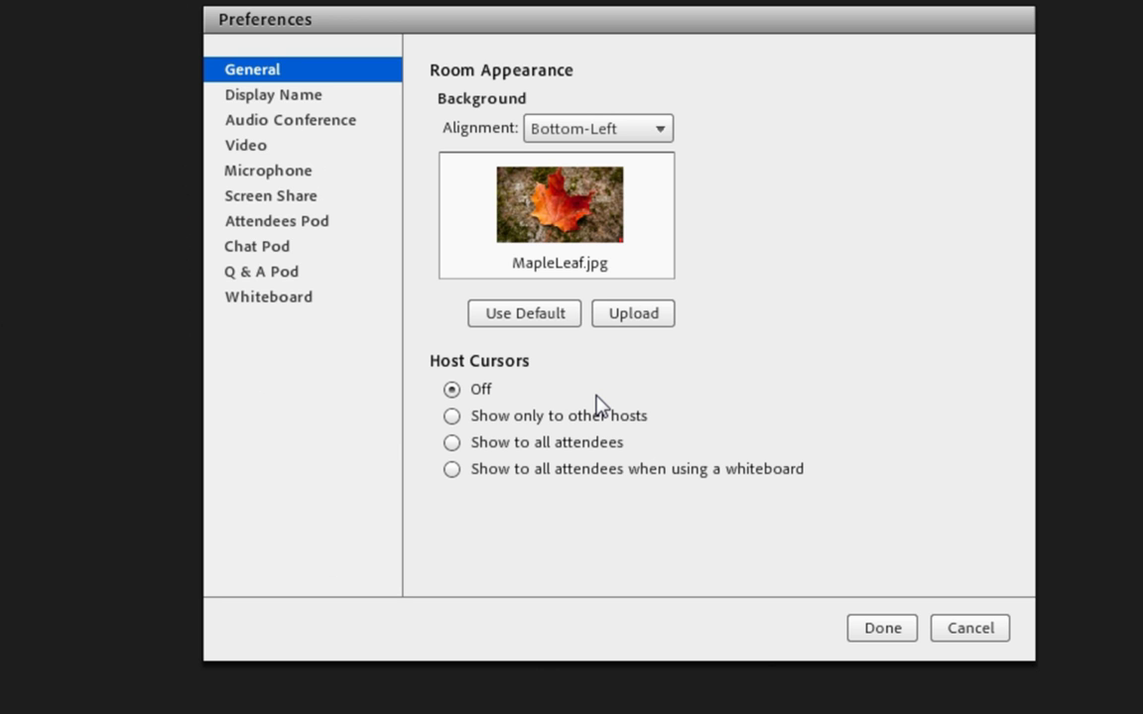
pyautogui.click(658, 131)
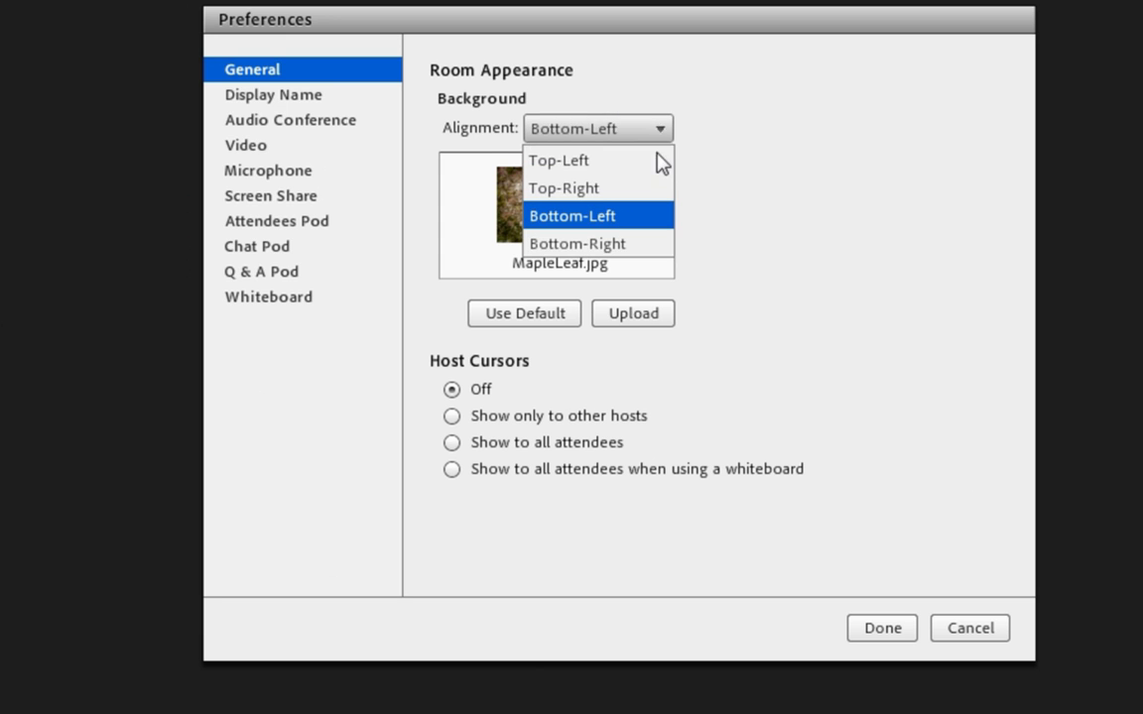
pyautogui.click(646, 243)
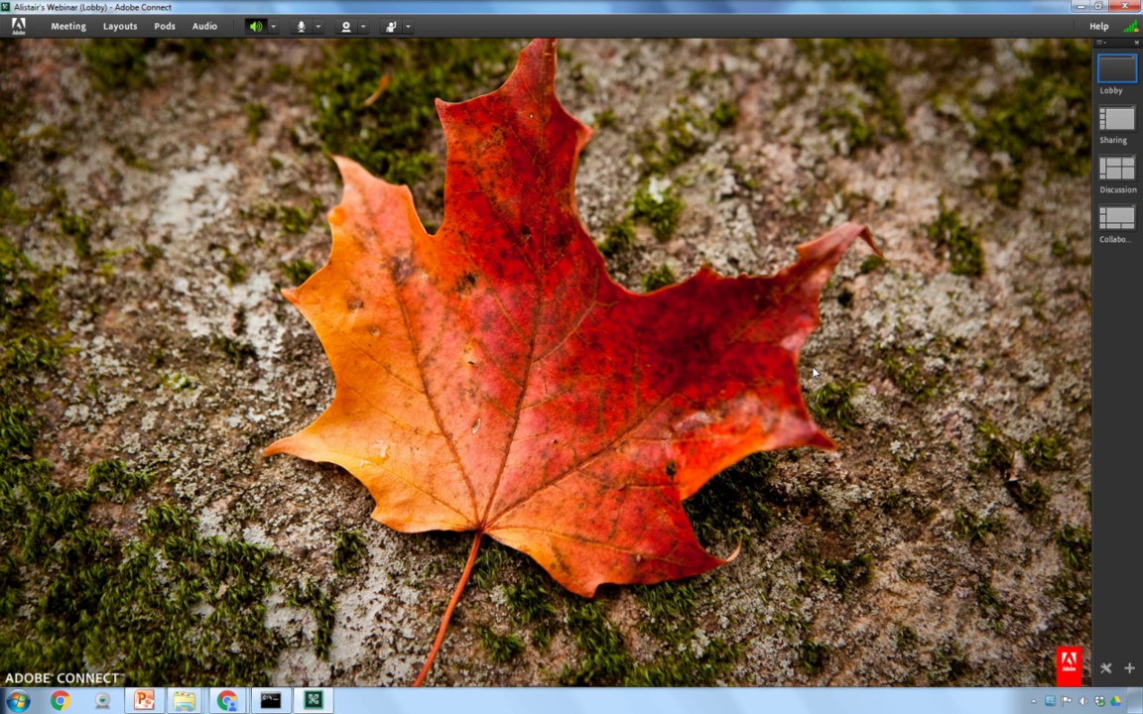
# Add a new Chat pod and shrink it to a narrow column along the room's left edge, ending just above the Adobe Connect logo.
pyautogui.click(167, 27)
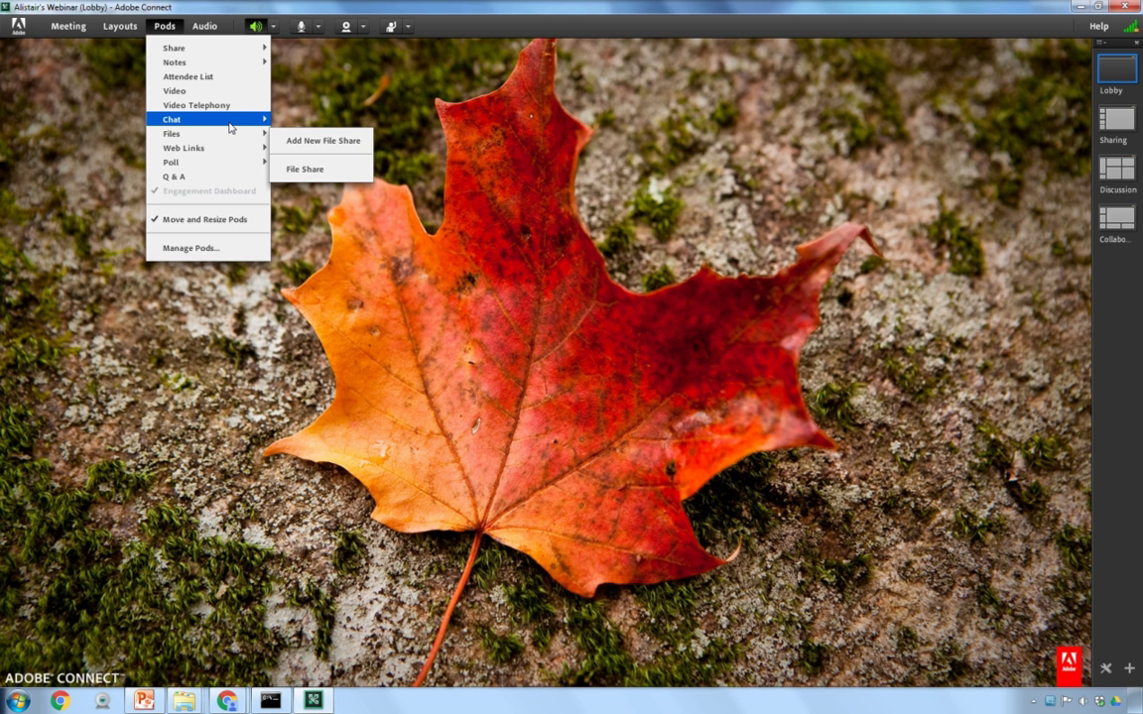
pyautogui.moveTo(230, 127)
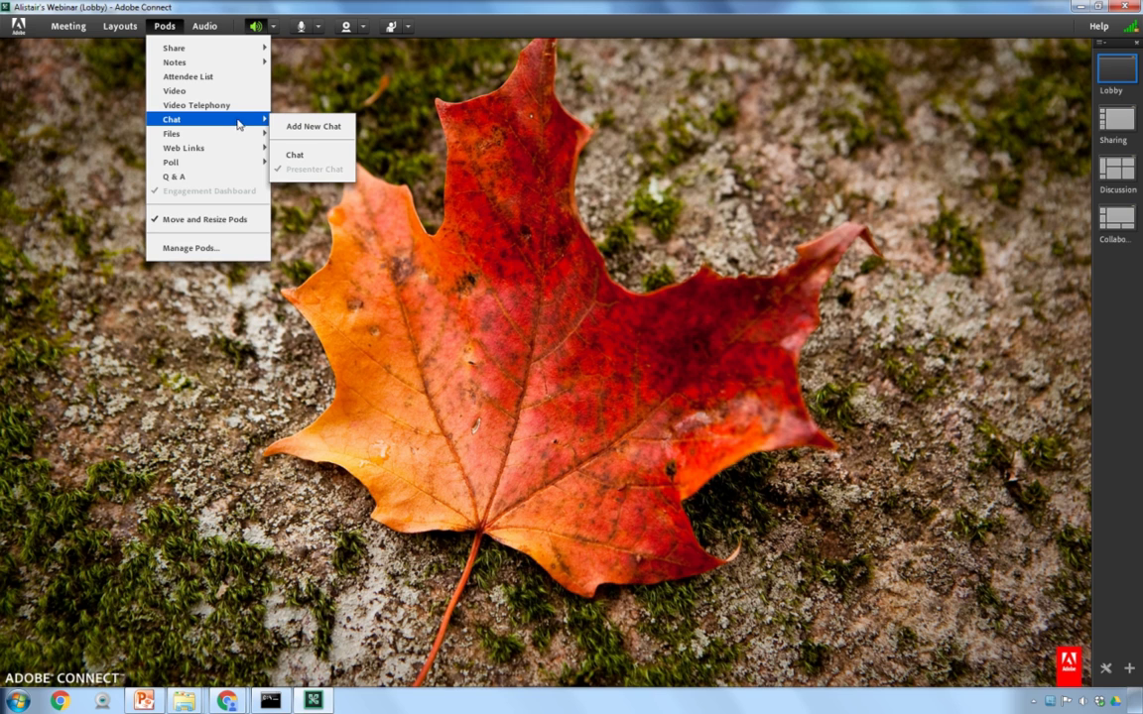
pyautogui.click(290, 126)
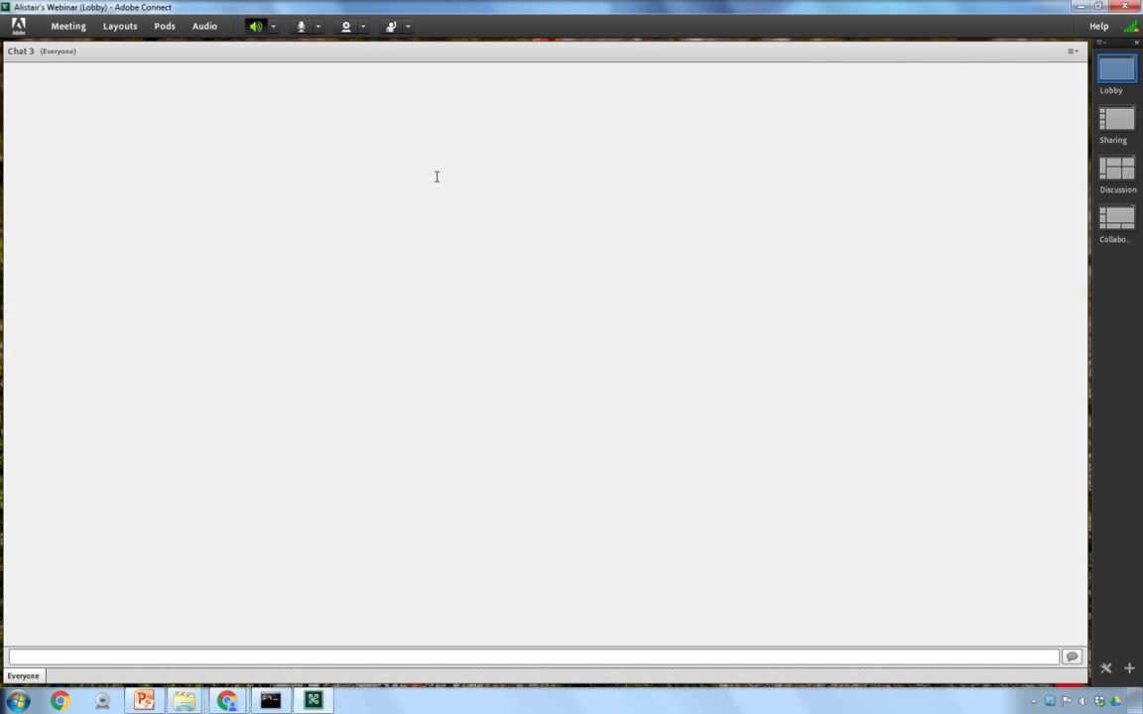
pyautogui.moveTo(1085, 248); pyautogui.dragTo(162, 217)
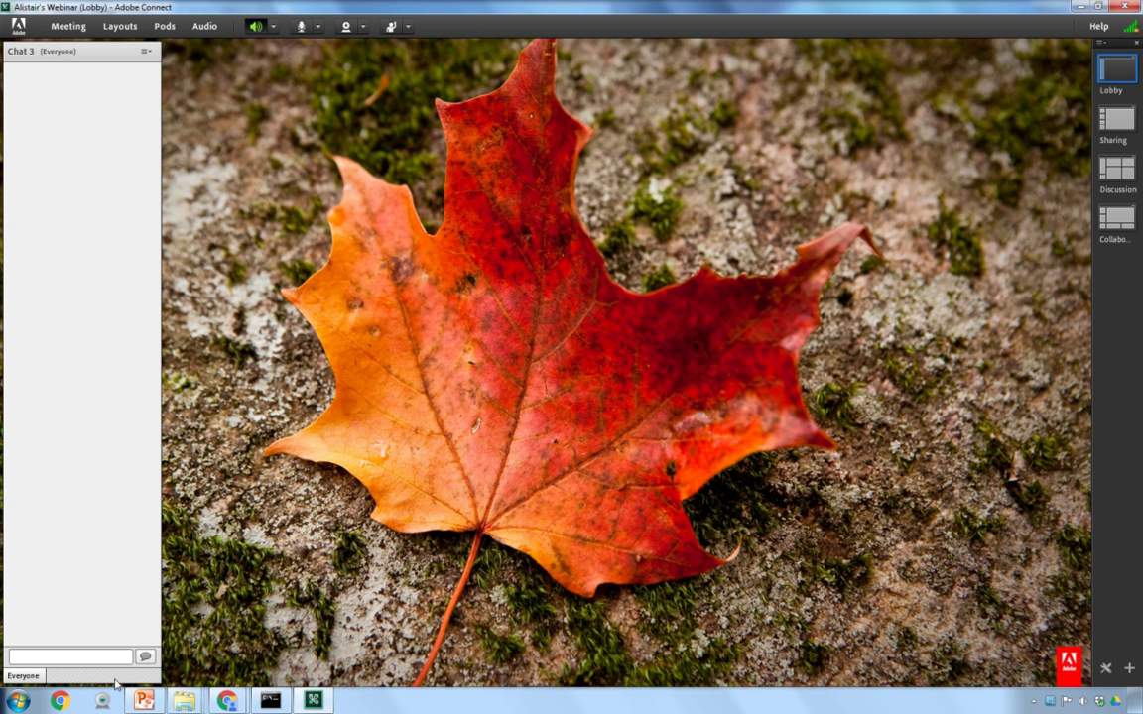
pyautogui.moveTo(114, 687); pyautogui.dragTo(115, 647)
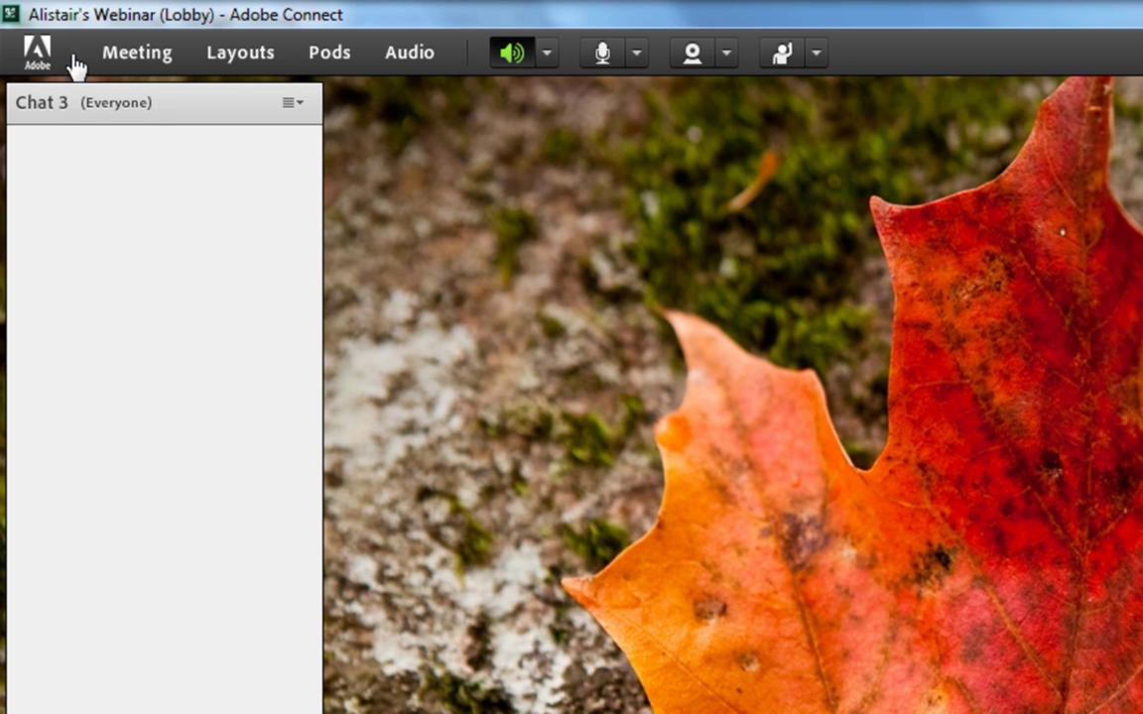
# Rename the new chat pod to "Where are you from?".
pyautogui.doubleClick(58, 104)
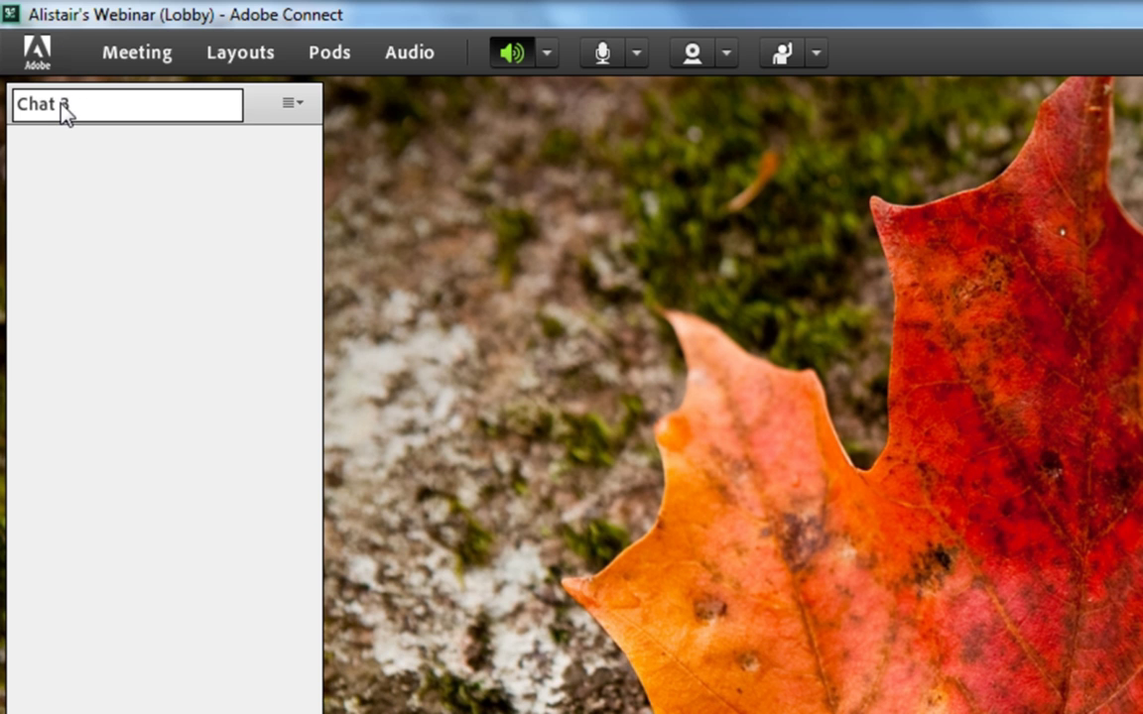
pyautogui.moveTo(71, 103); pyautogui.dragTo(19, 117)
pyautogui.write('Where are you from')
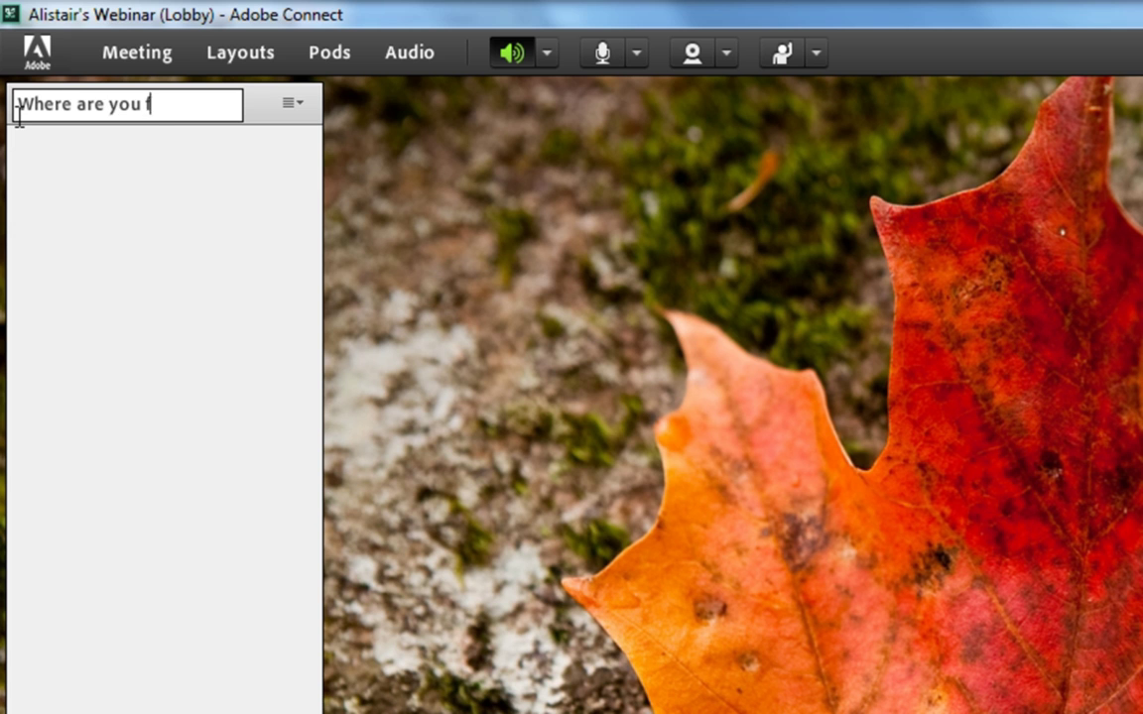
pyautogui.write('?')
pyautogui.press('Return')
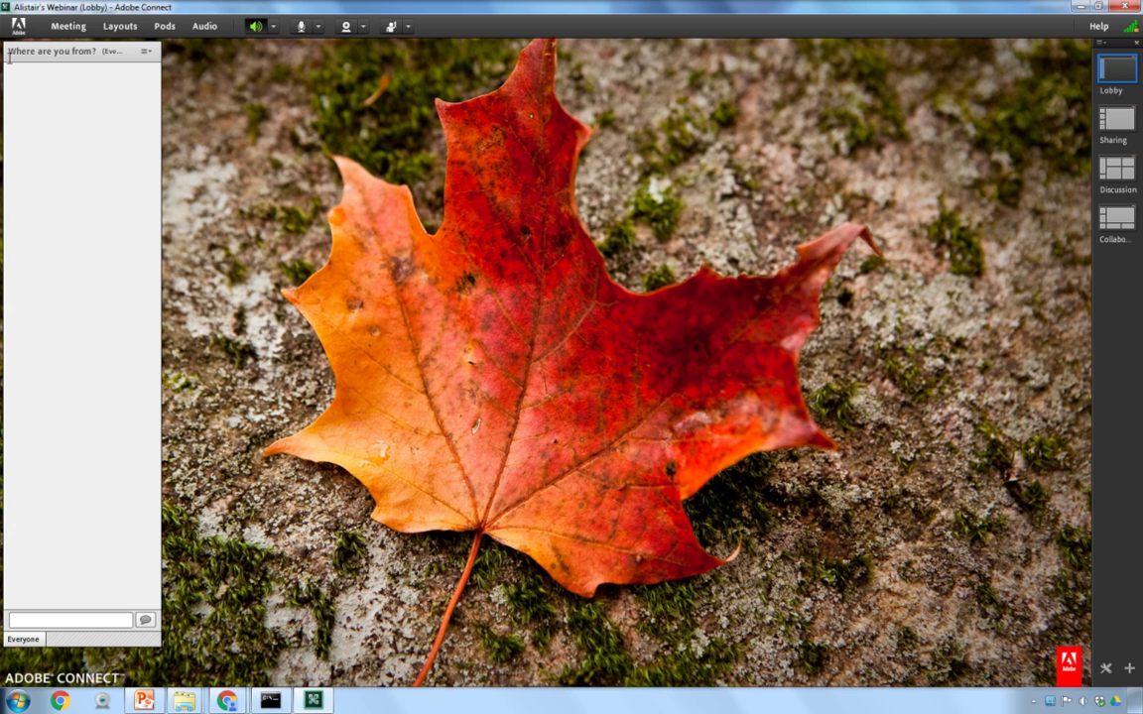
# Add a new Share pod, reduce it to about half the room's height, and place it near the top beside the chat pod.
pyautogui.click(161, 30)
pyautogui.moveTo(167, 52)
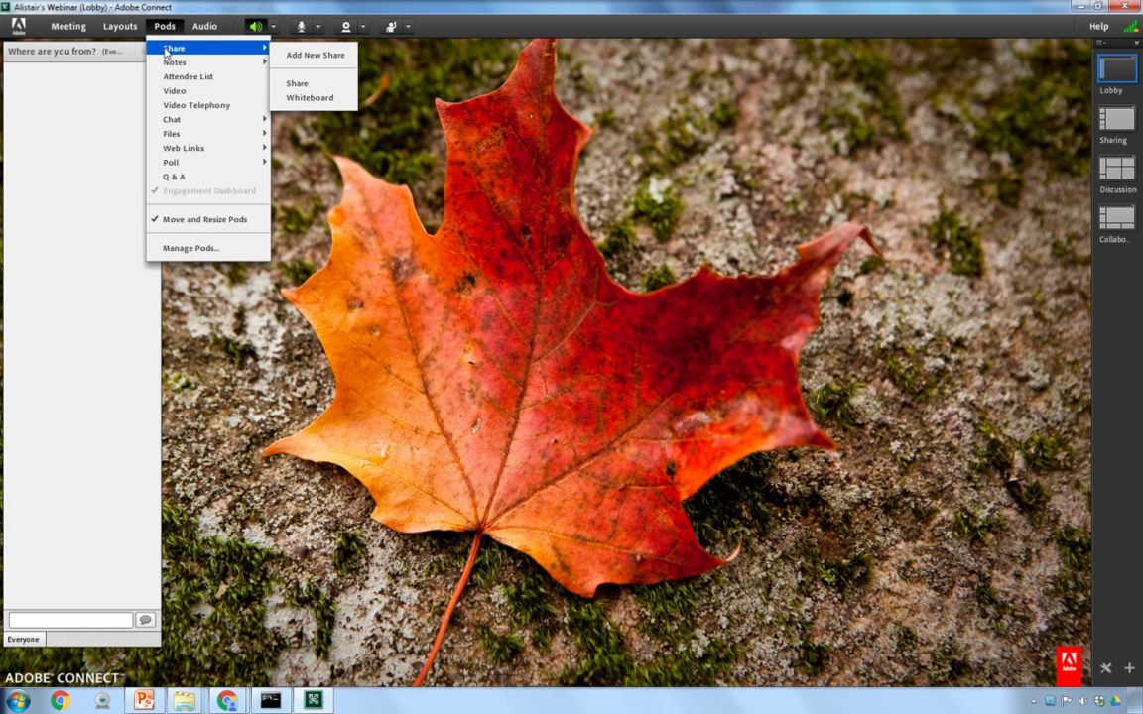
pyautogui.click(282, 55)
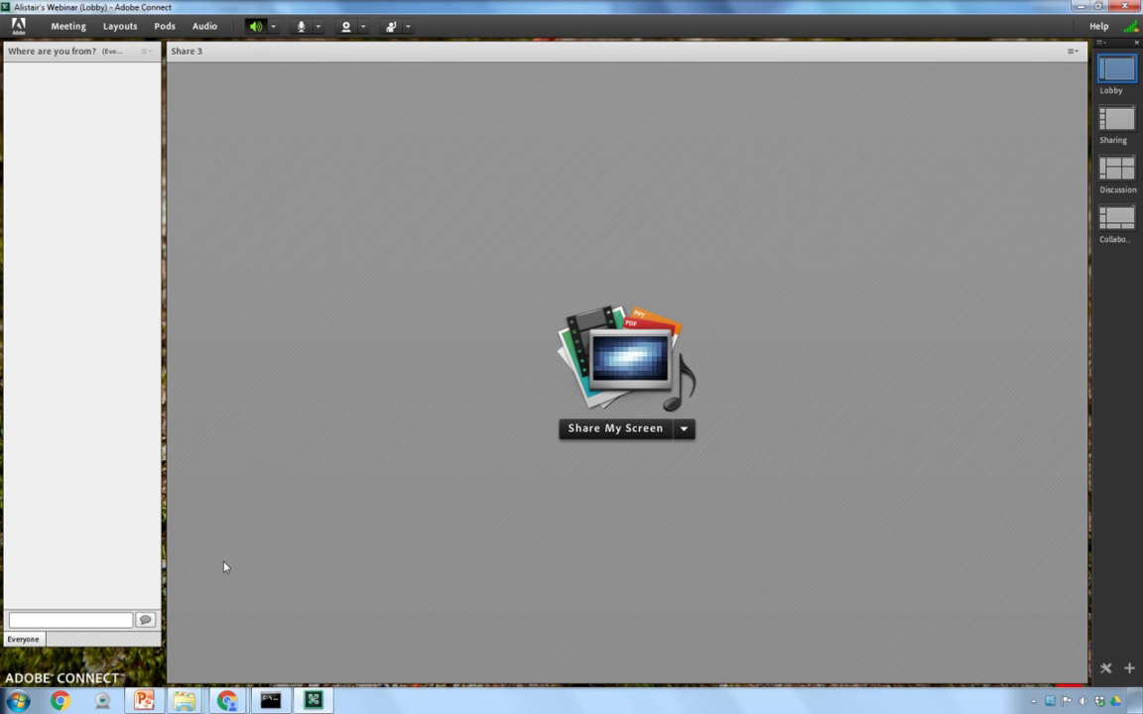
pyautogui.moveTo(166, 683); pyautogui.dragTo(399, 365)
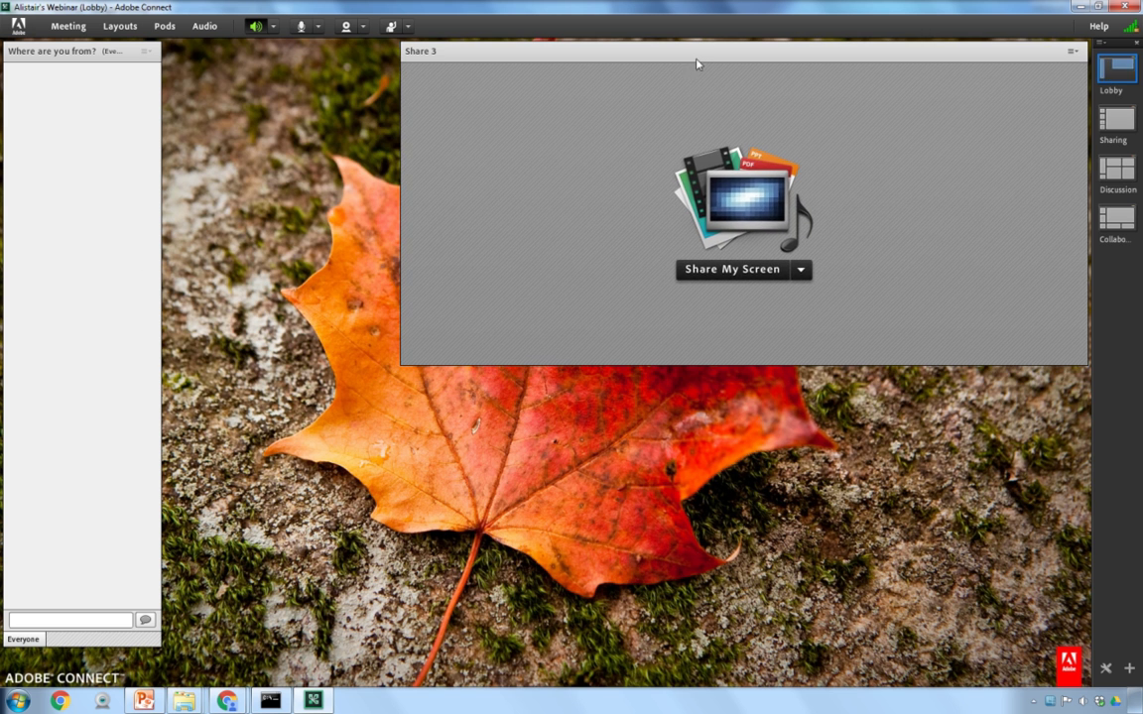
pyautogui.moveTo(697, 63); pyautogui.dragTo(535, 74)
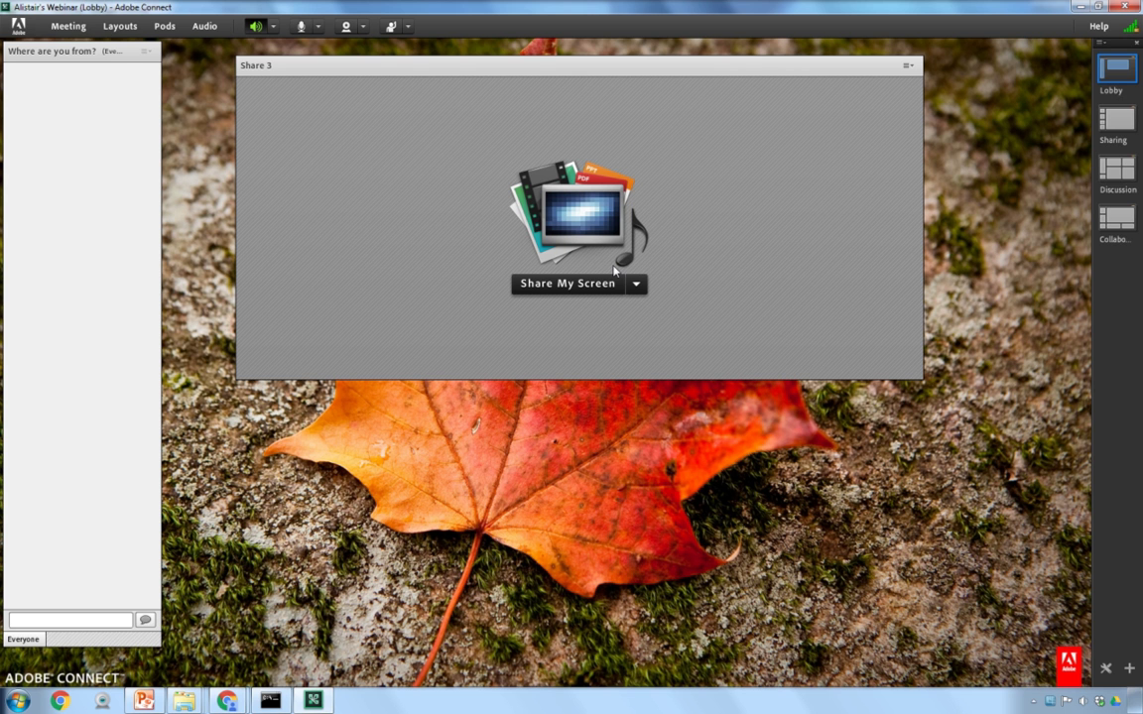
pyautogui.moveTo(581, 69); pyautogui.dragTo(551, 80)
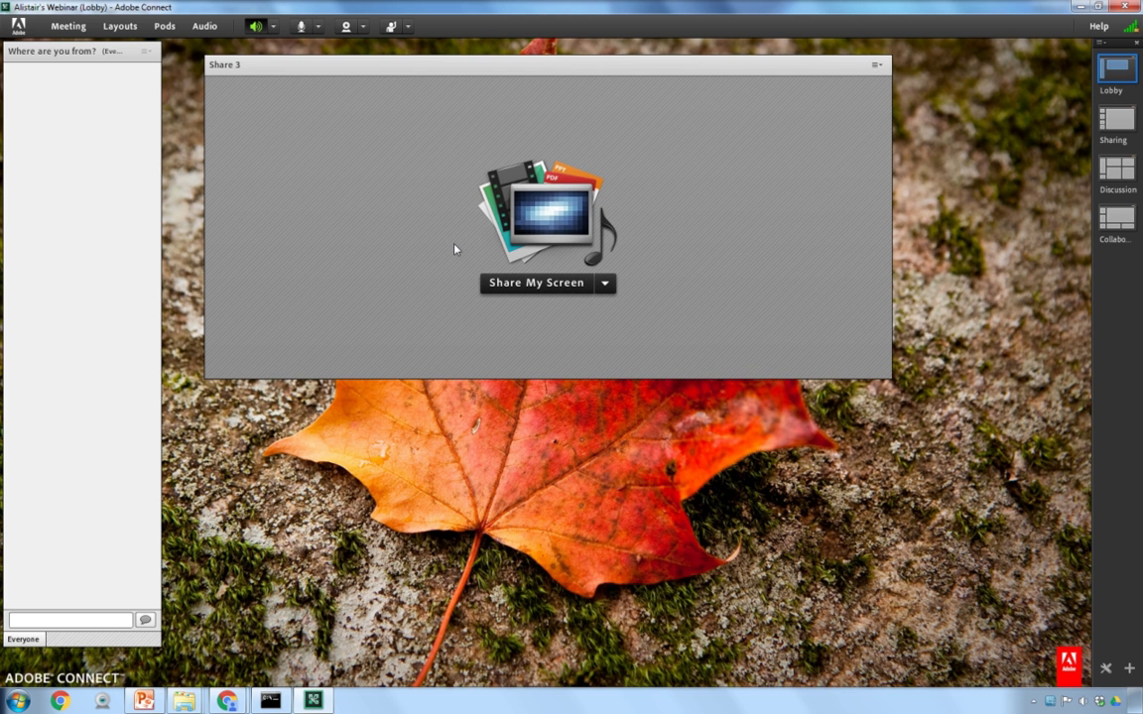
# Share Generic-Banner.jpg from the Adobe Connect pictures folder in the new Share pod.
pyautogui.moveTo(178, 704)
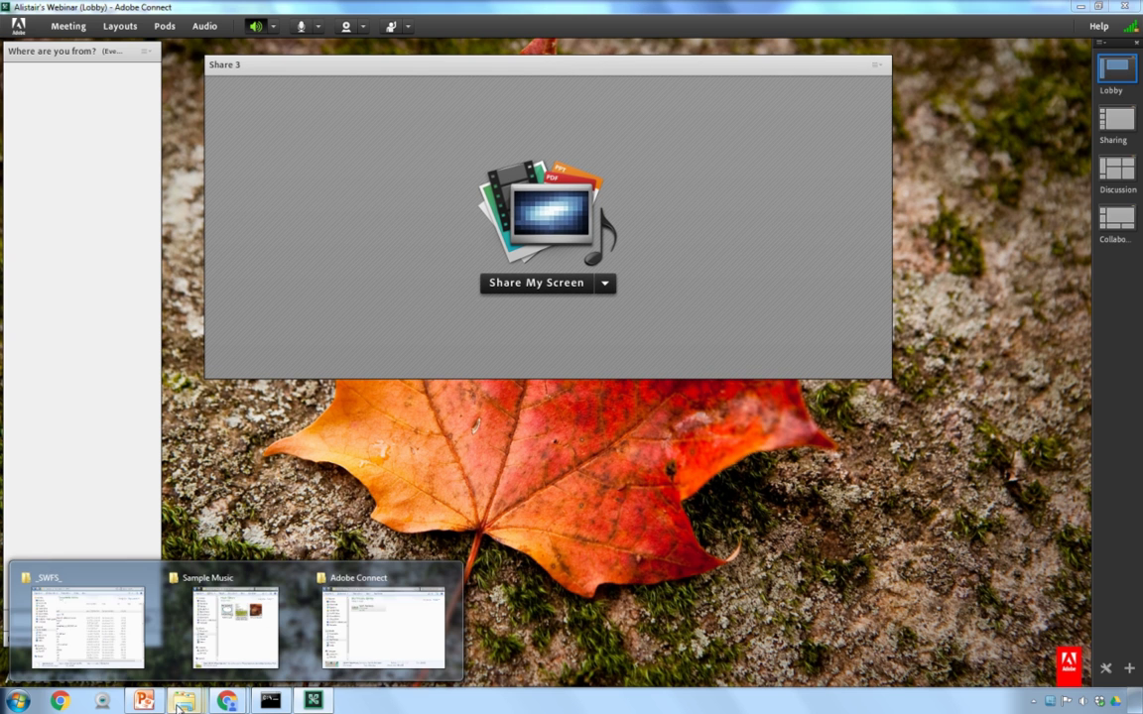
pyautogui.moveTo(126, 657)
pyautogui.click(372, 630)
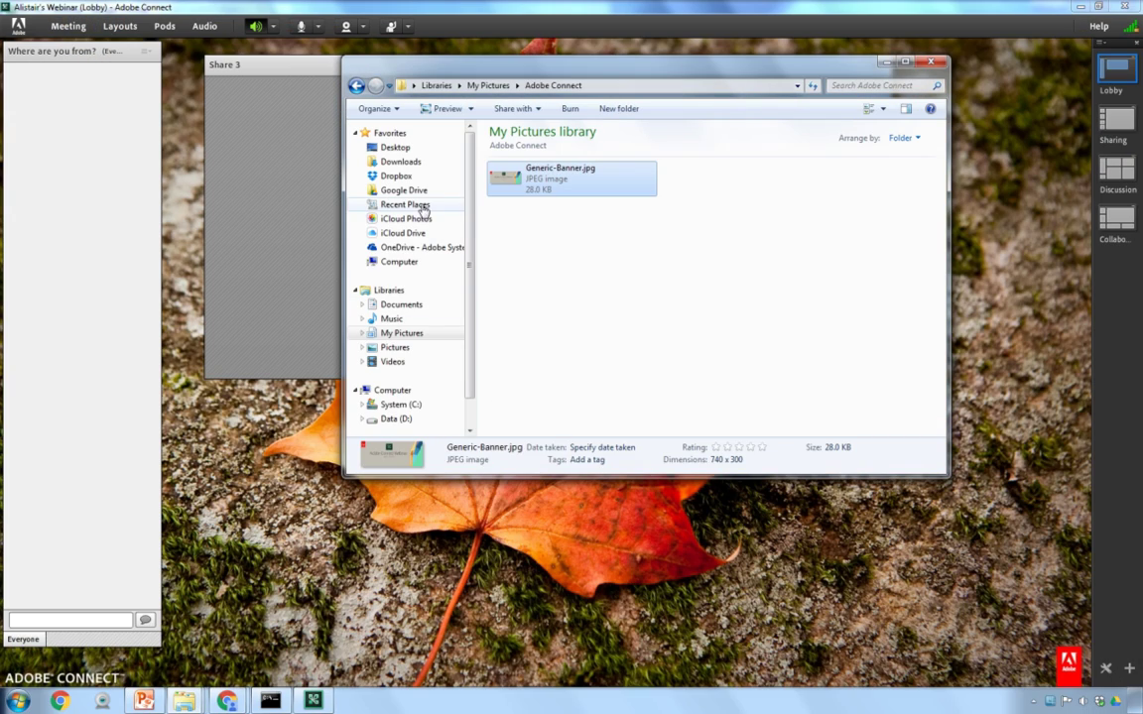
pyautogui.click(591, 258)
pyautogui.moveTo(551, 61); pyautogui.dragTo(877, 117)
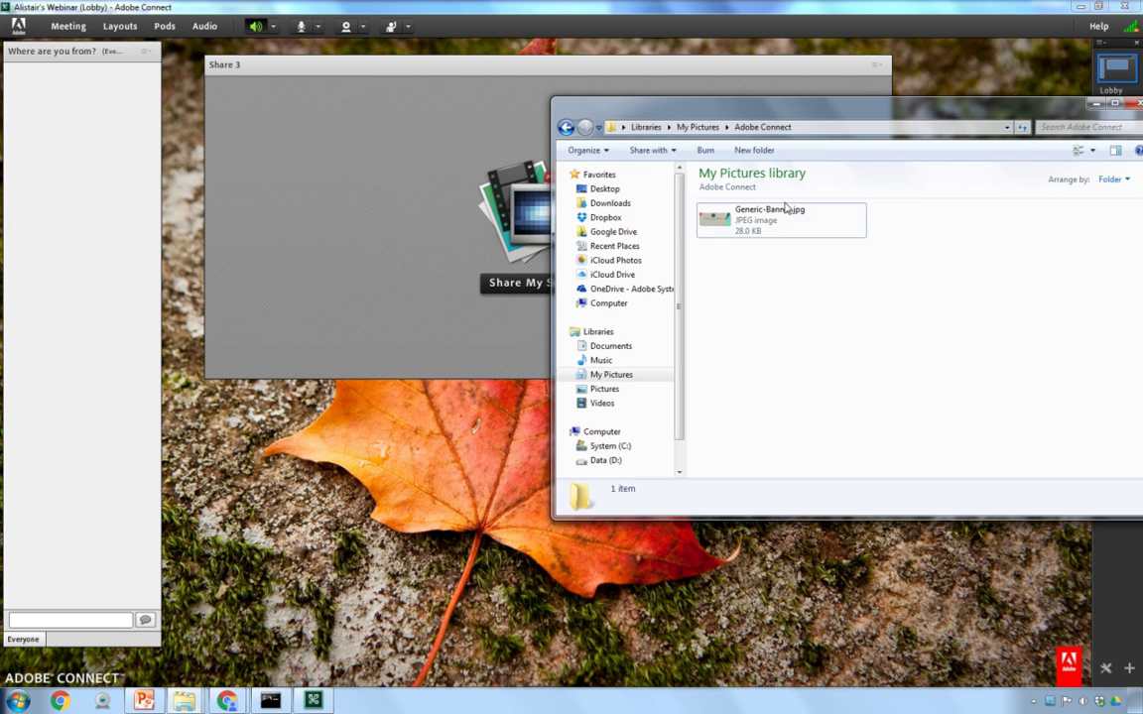
pyautogui.moveTo(726, 221); pyautogui.dragTo(375, 255)
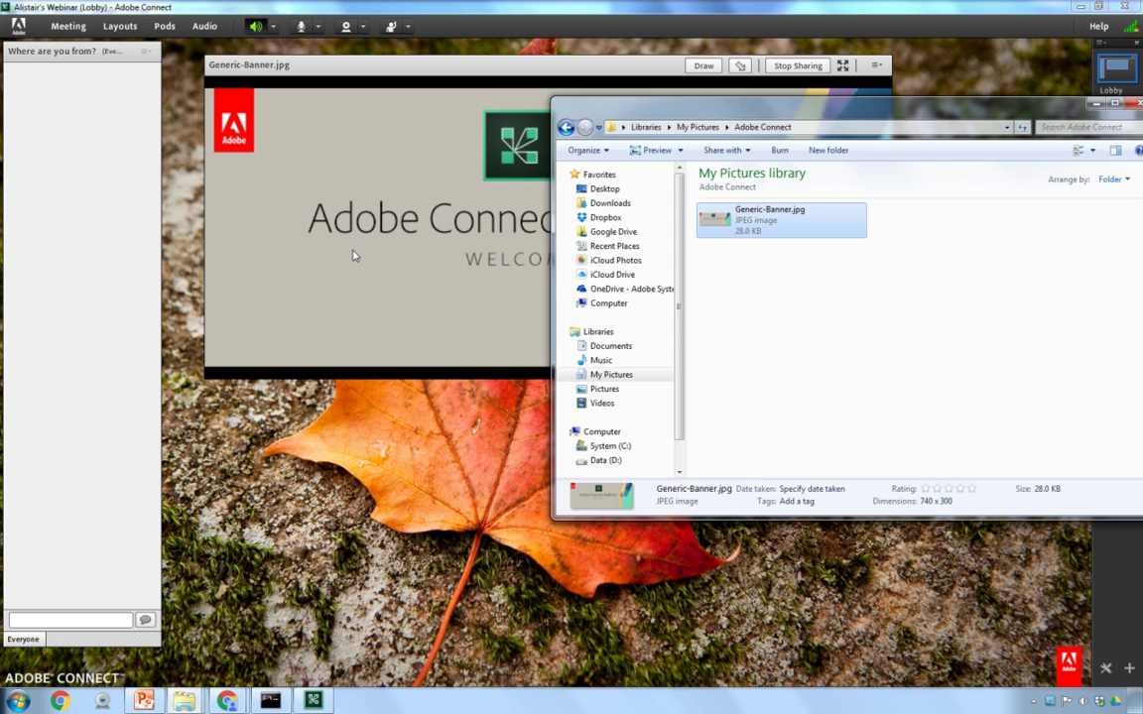
pyautogui.click(356, 255)
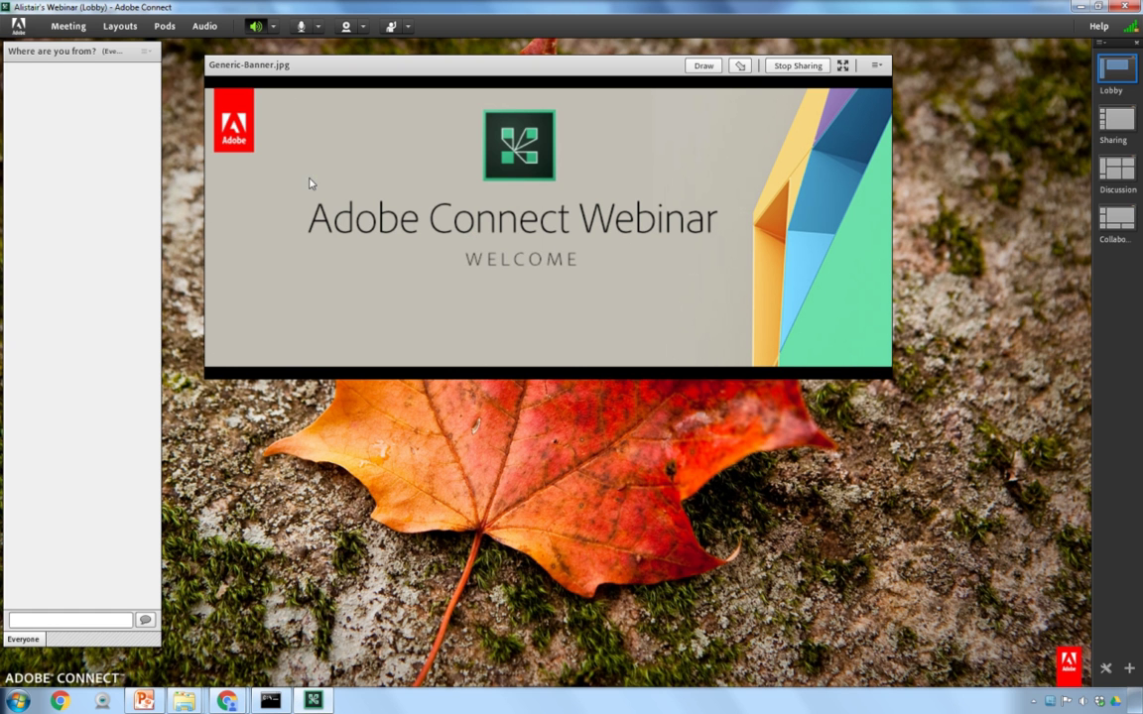
# Hide the banner pod's title bar, shrink the pod to fit the image without black bars, and move it up to the room's top edge.
pyautogui.click(876, 64)
pyautogui.click(867, 110)
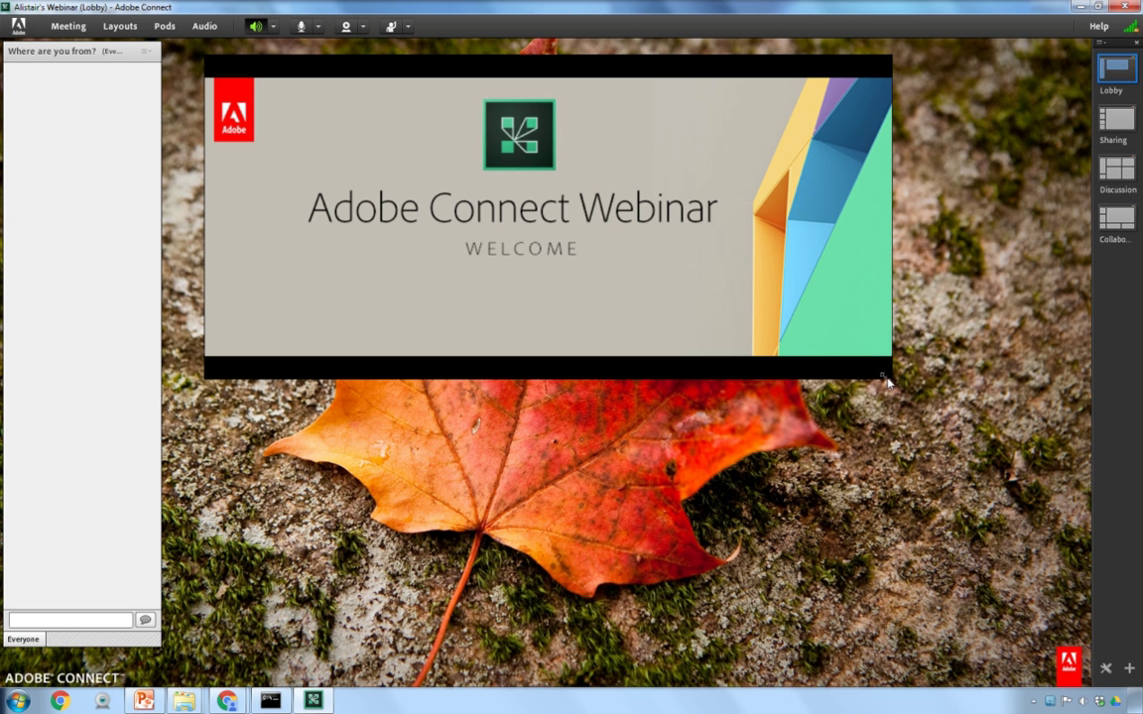
pyautogui.moveTo(888, 382); pyautogui.dragTo(725, 265)
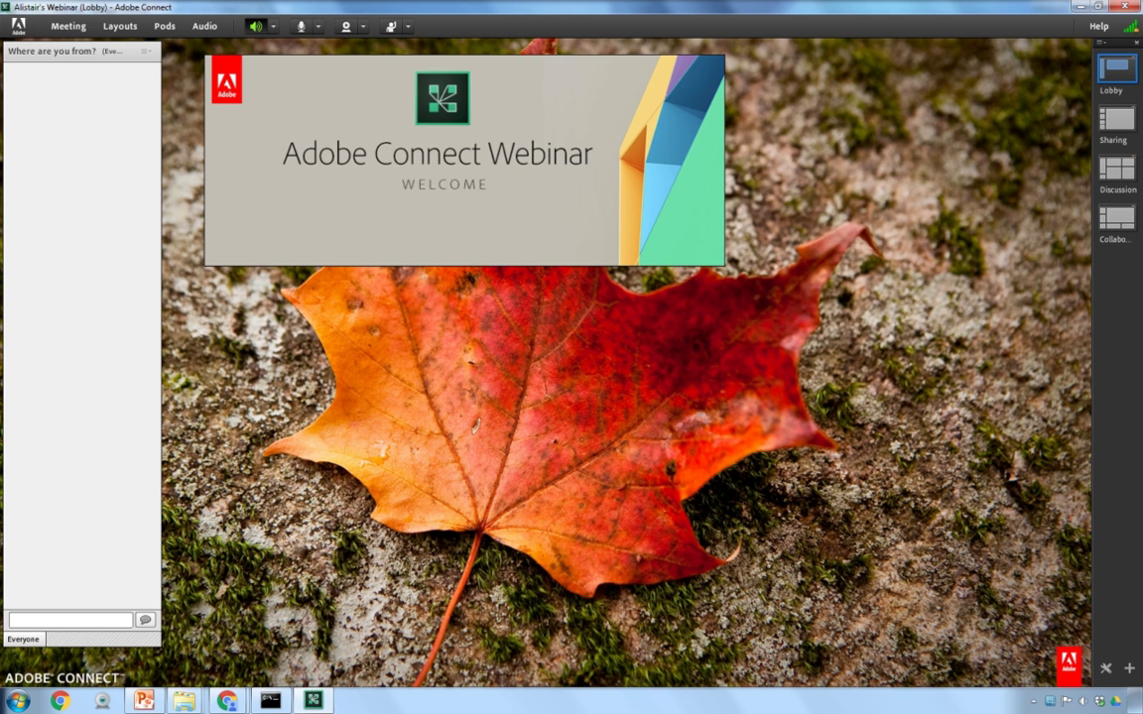
pyautogui.moveTo(331, 69); pyautogui.dragTo(383, 56)
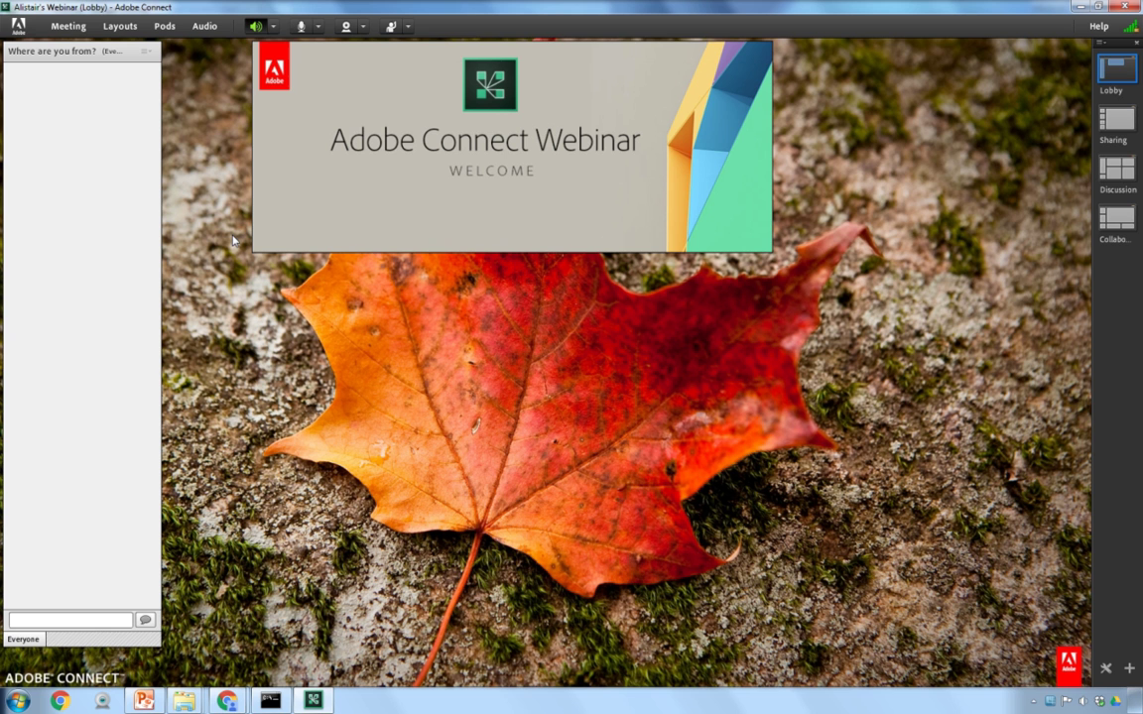
# Add a new Notes pod, shrink it to about half the banner's width, and place it below the banner, aligned with its left edge.
pyautogui.click(166, 27)
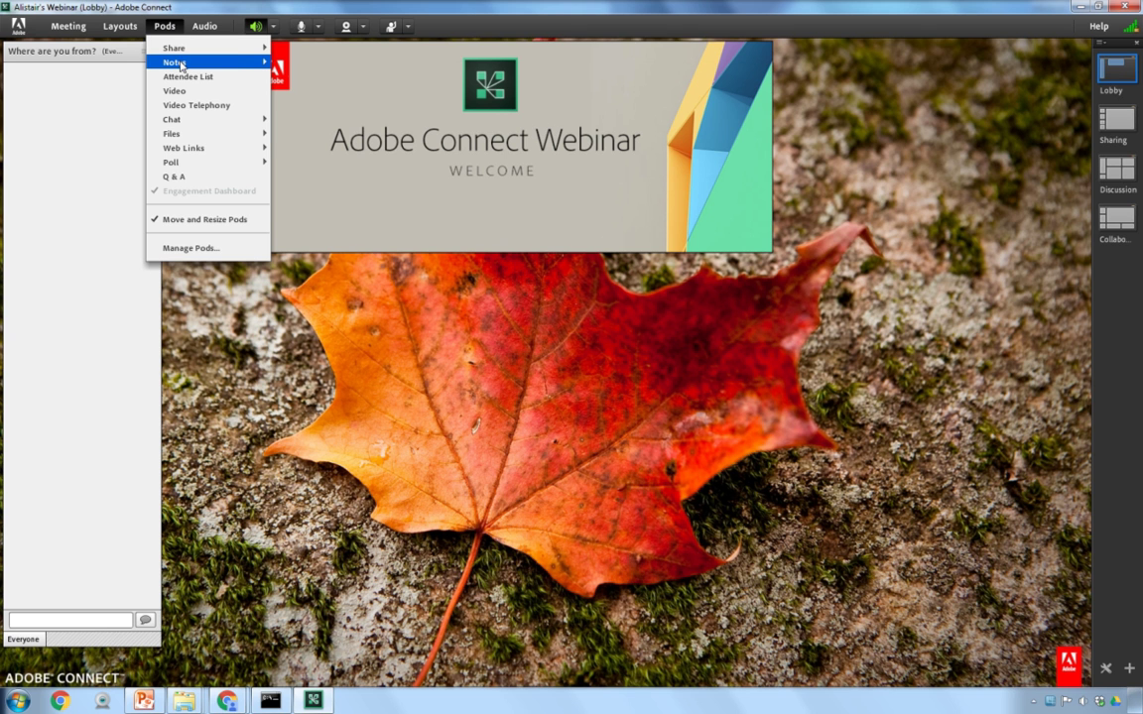
pyautogui.moveTo(180, 66)
pyautogui.moveTo(229, 62)
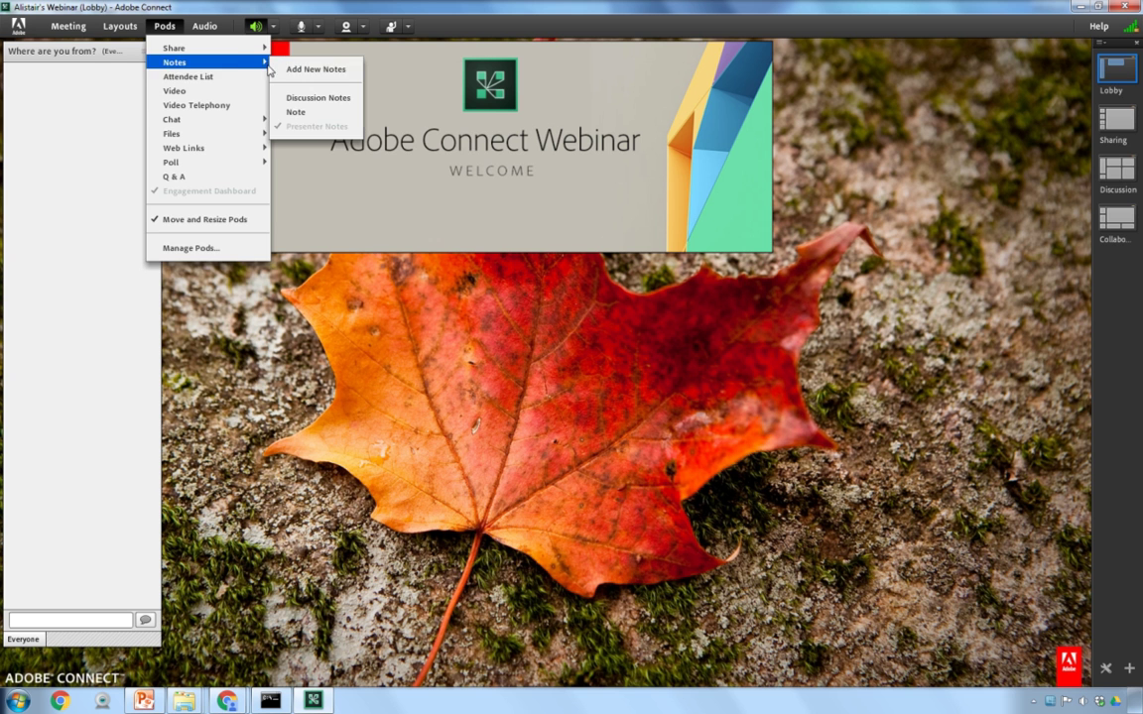
pyautogui.click(291, 68)
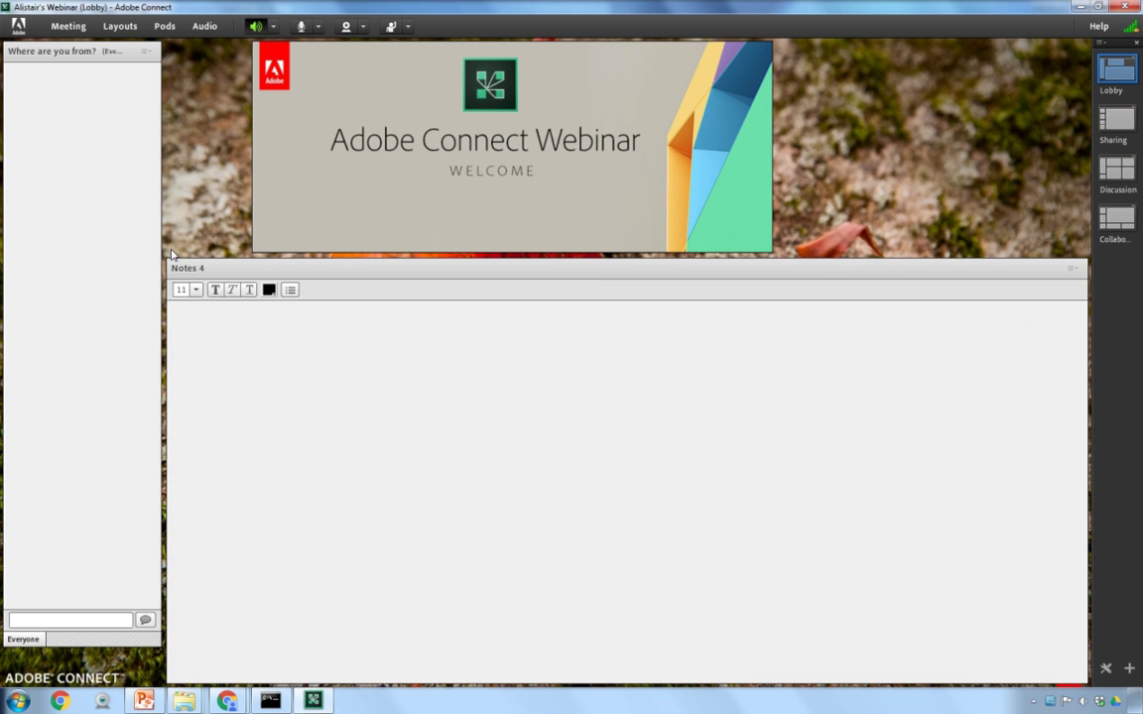
pyautogui.moveTo(169, 263); pyautogui.dragTo(694, 359)
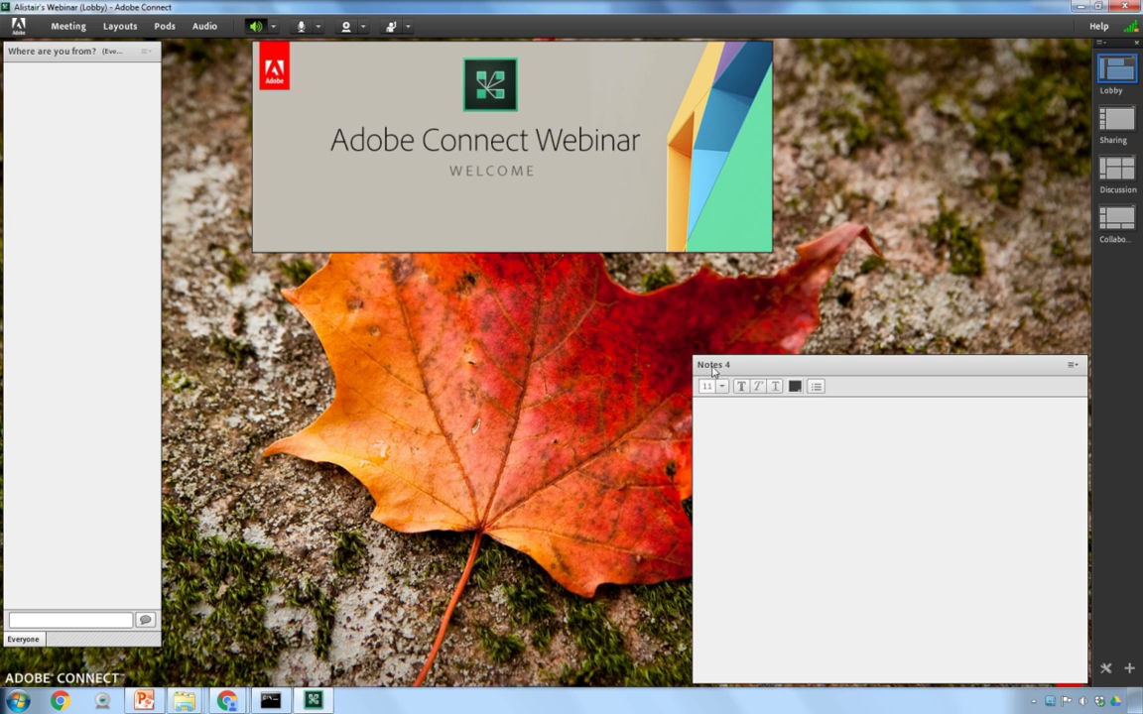
pyautogui.moveTo(838, 380); pyautogui.dragTo(393, 284)
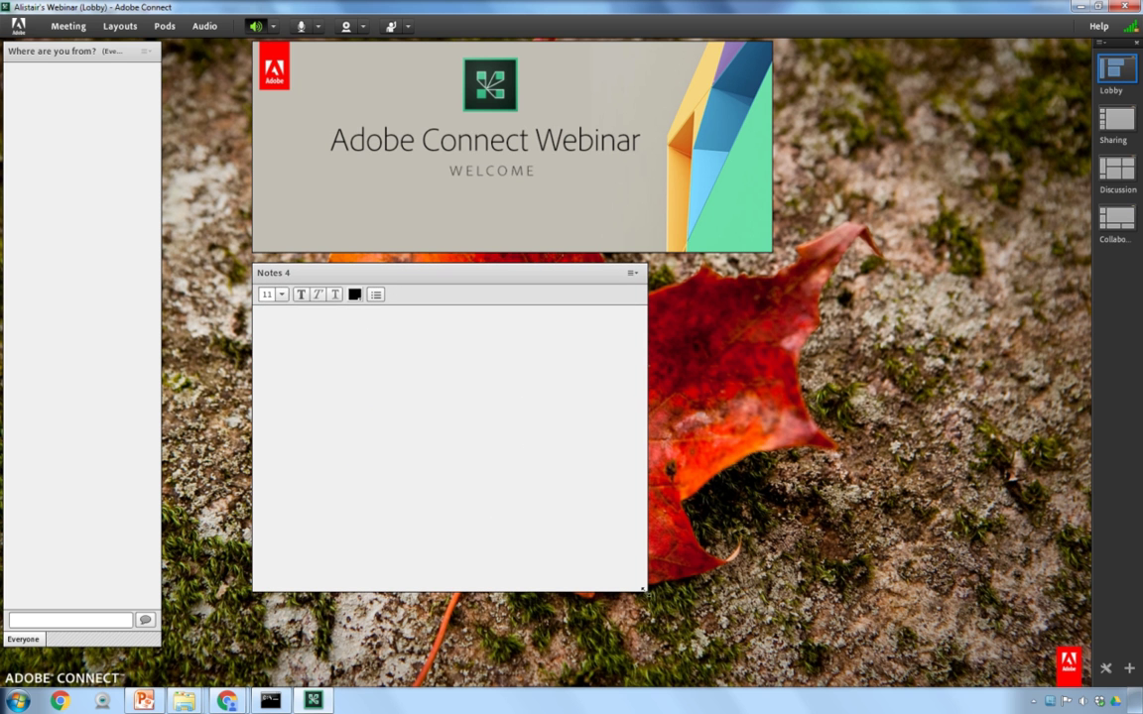
pyautogui.moveTo(645, 590); pyautogui.dragTo(516, 492)
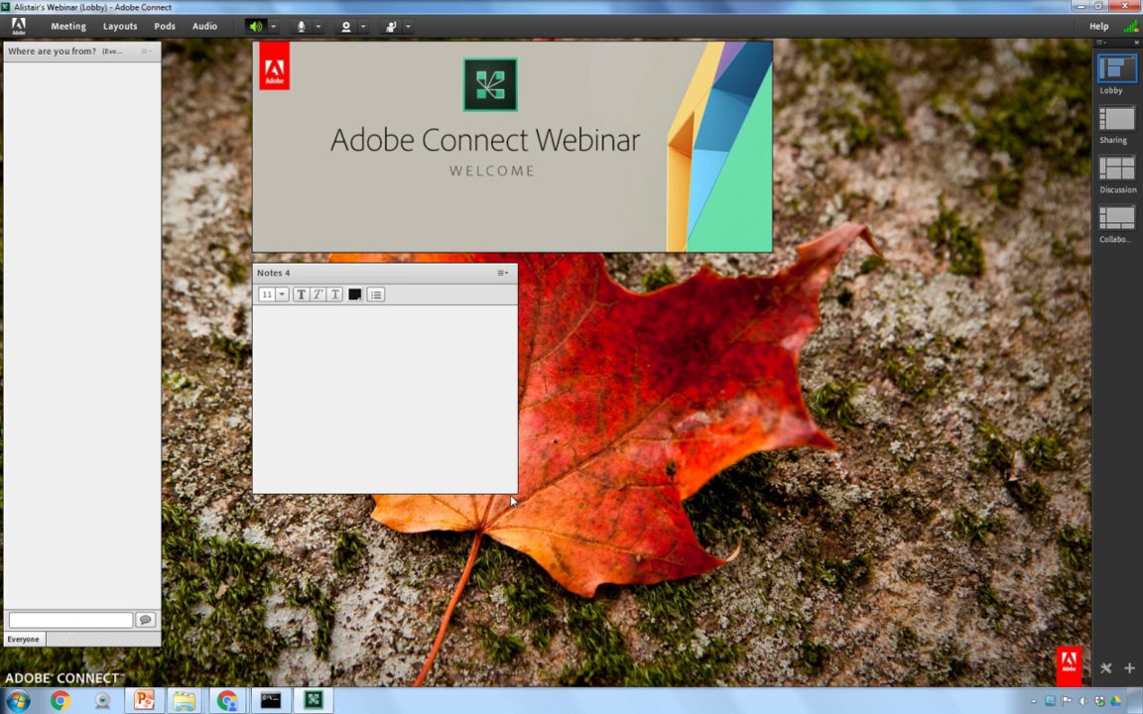
# Rename the new Notes pod to "Audio Information".
pyautogui.click(307, 359)
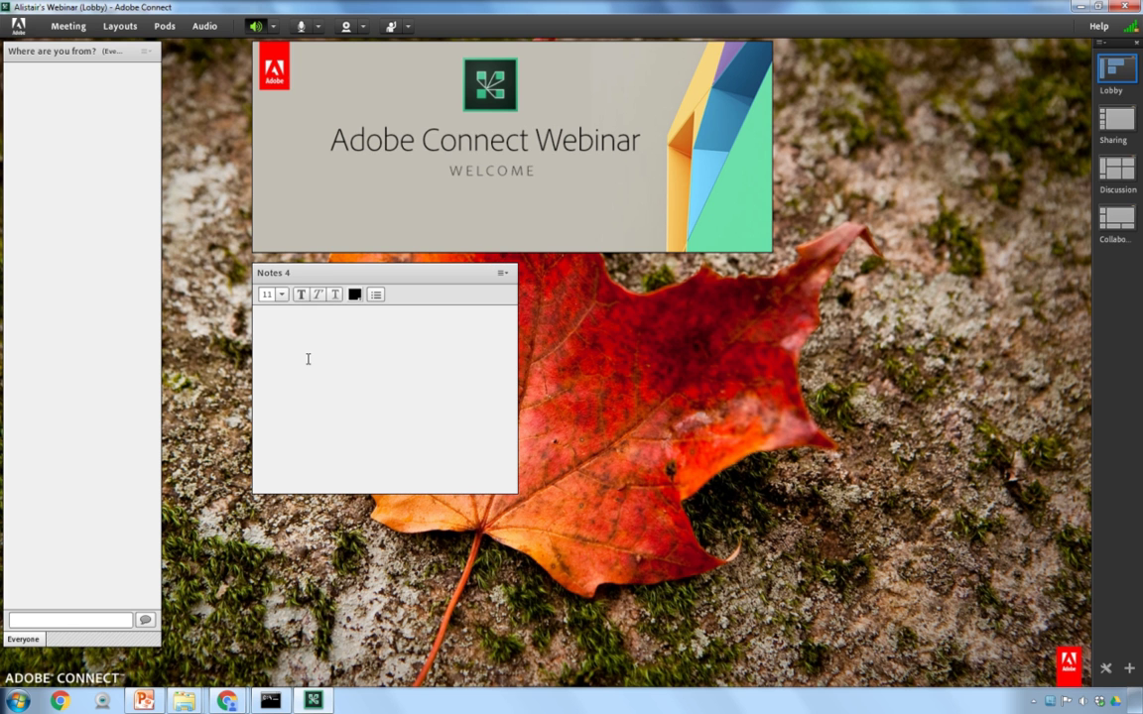
pyautogui.doubleClick(276, 274)
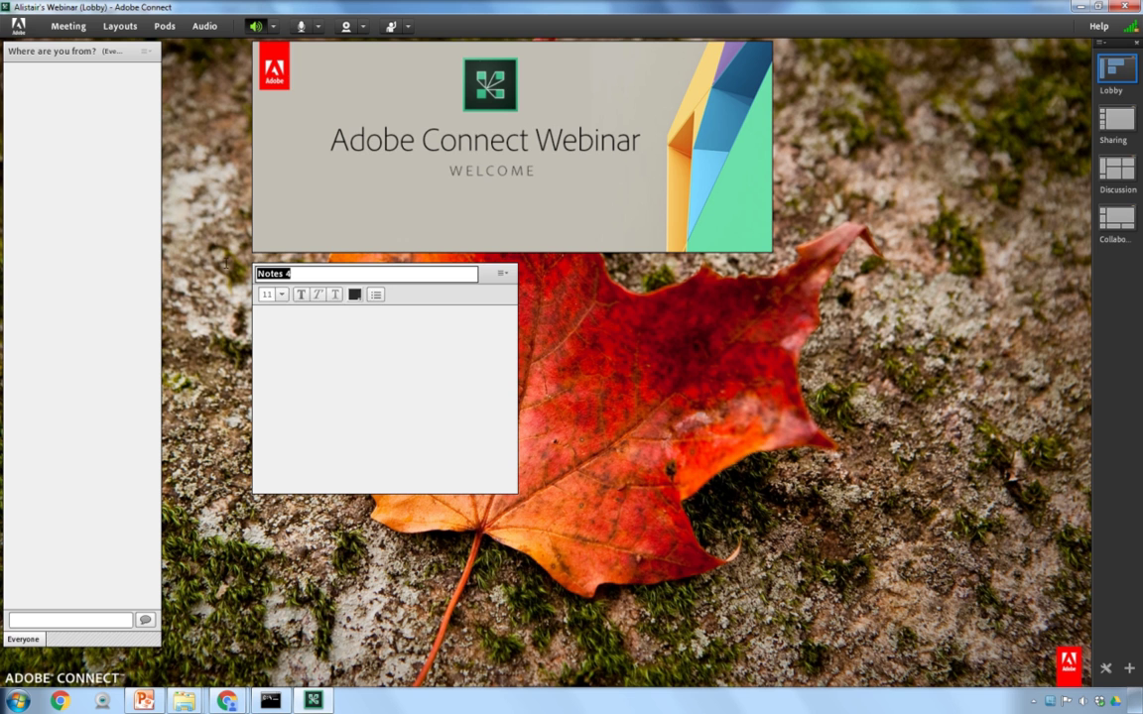
pyautogui.write('Aidop')
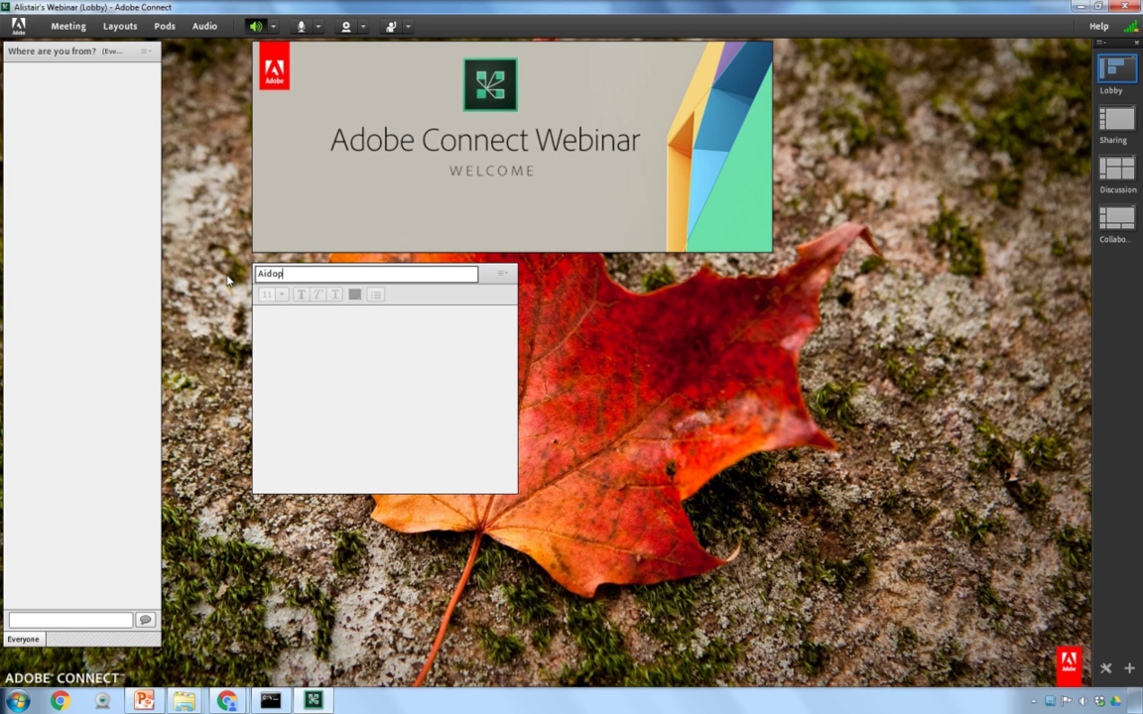
pyautogui.press('BackSpace')
pyautogui.press('BackSpace')
pyautogui.press('BackSpace')
pyautogui.write('dio Information')
pyautogui.press('Return')
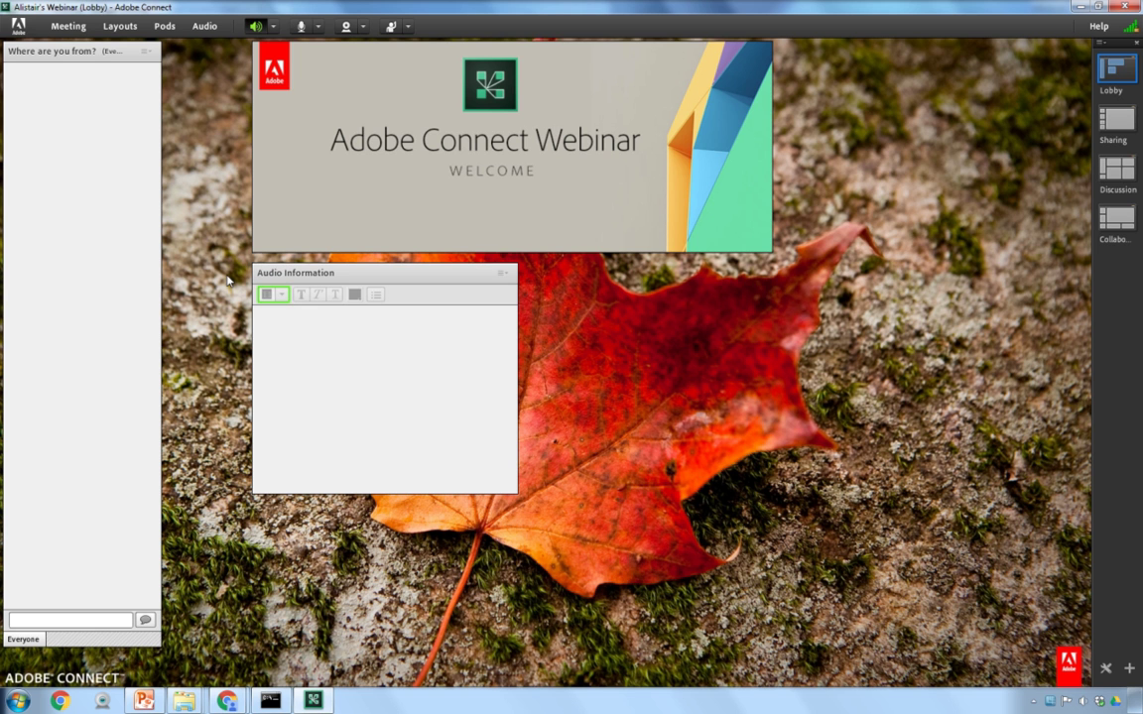
# Write "Please turn on your computer speakers." in the Audio Information pod.
pyautogui.click(449, 436)
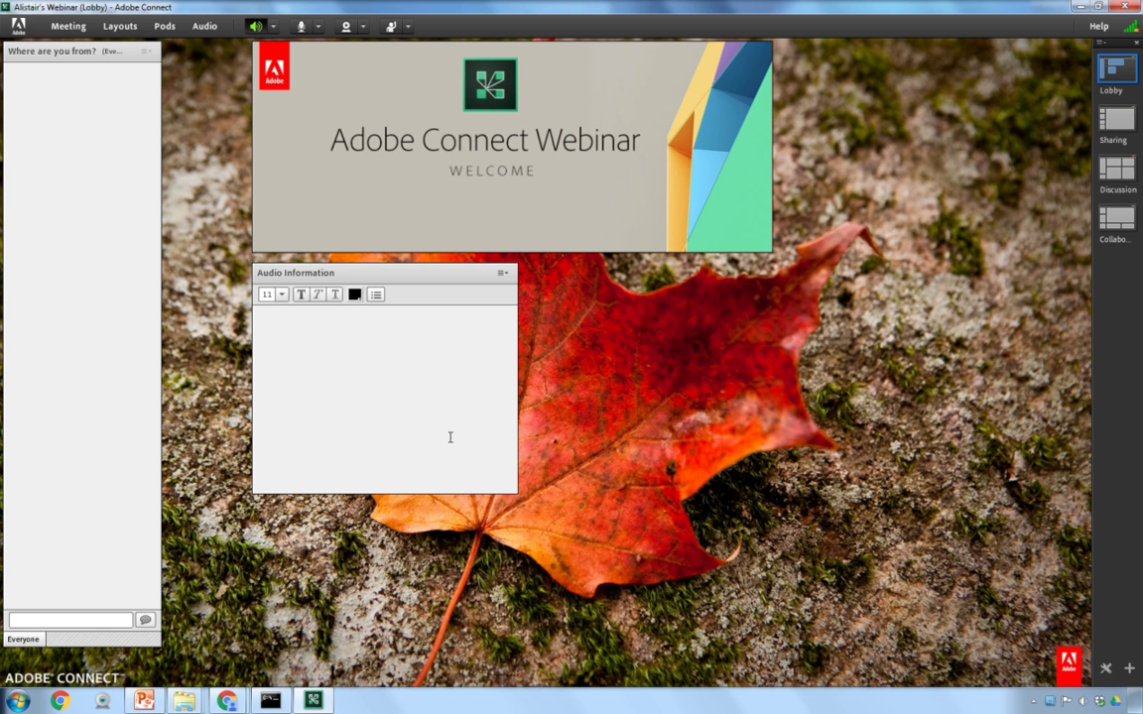
pyautogui.write('Please turn on your computer speakers.')
pyautogui.click(431, 229)
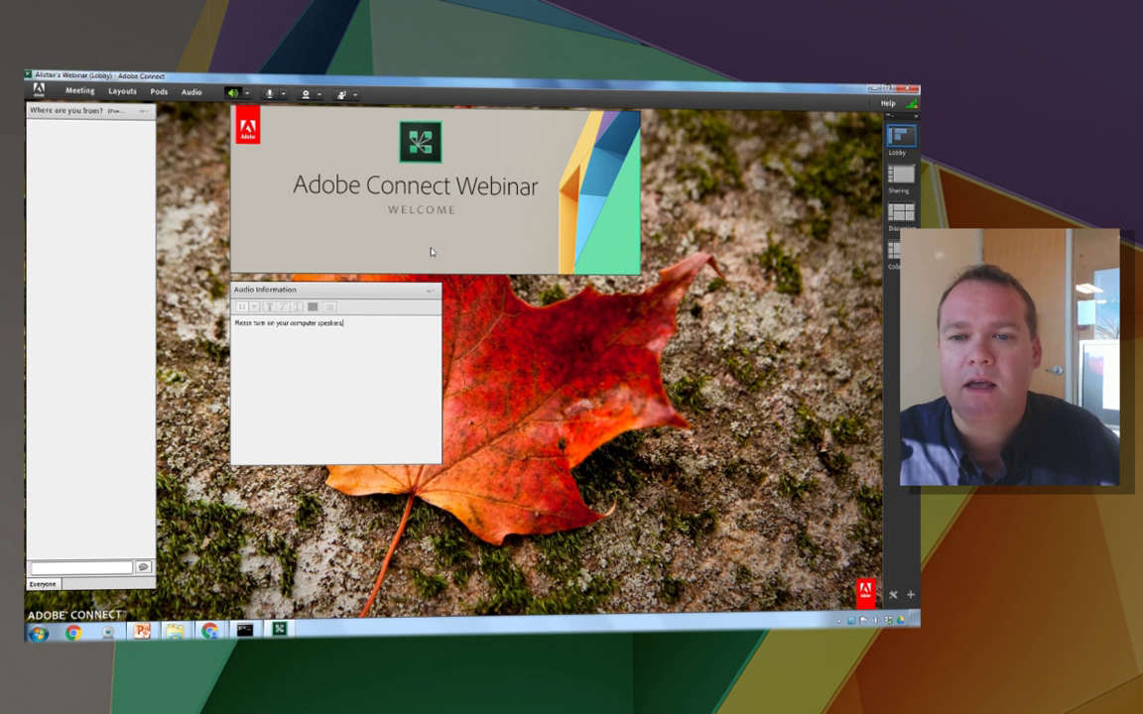
# Add a new Share pod, shrink it to a small strip beside the Audio Information pod, and align its right edge with the banner.
pyautogui.click(150, 96)
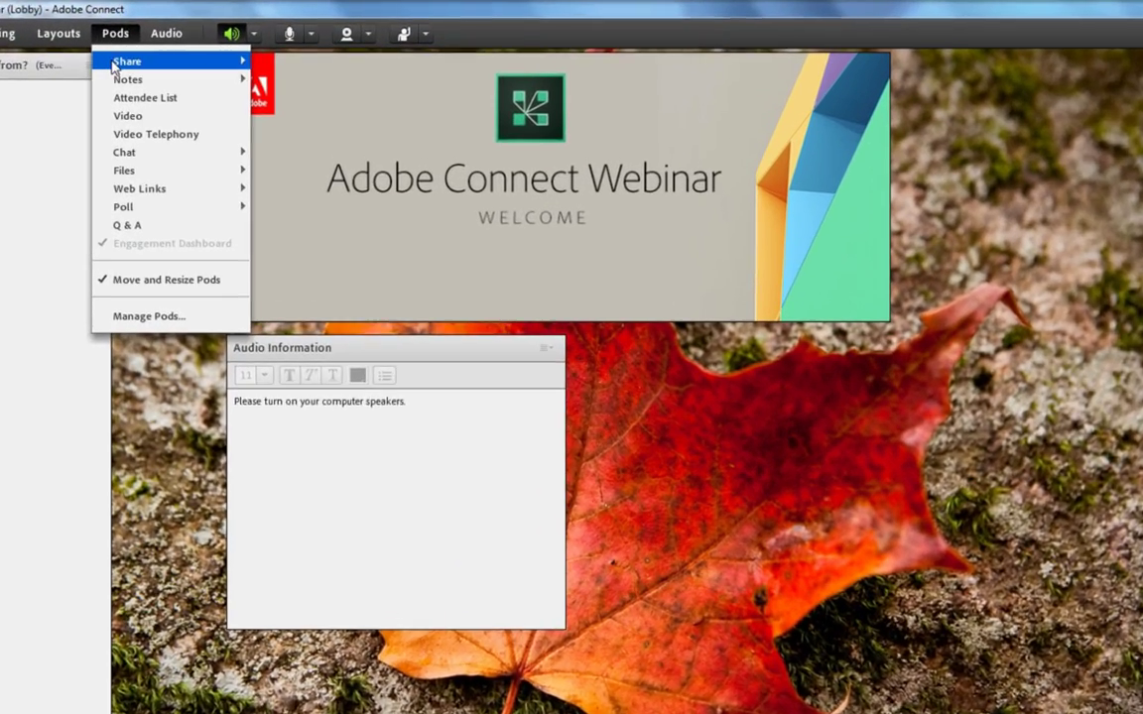
pyautogui.moveTo(113, 66)
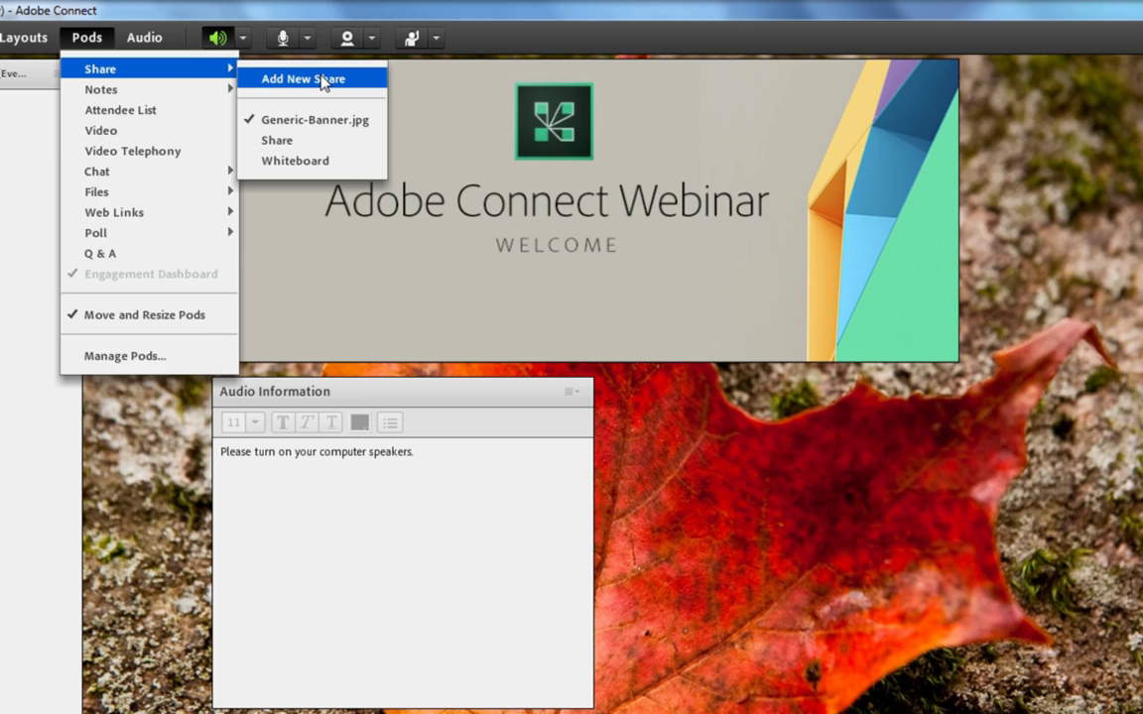
pyautogui.click(321, 79)
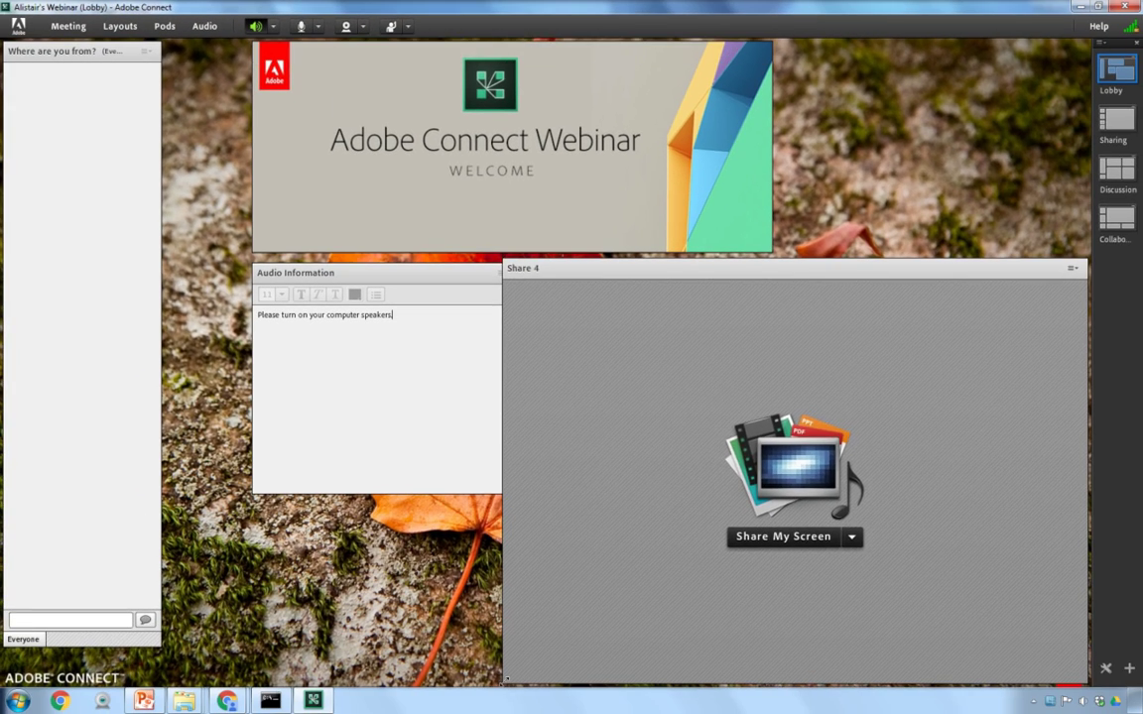
pyautogui.moveTo(506, 680); pyautogui.dragTo(802, 357)
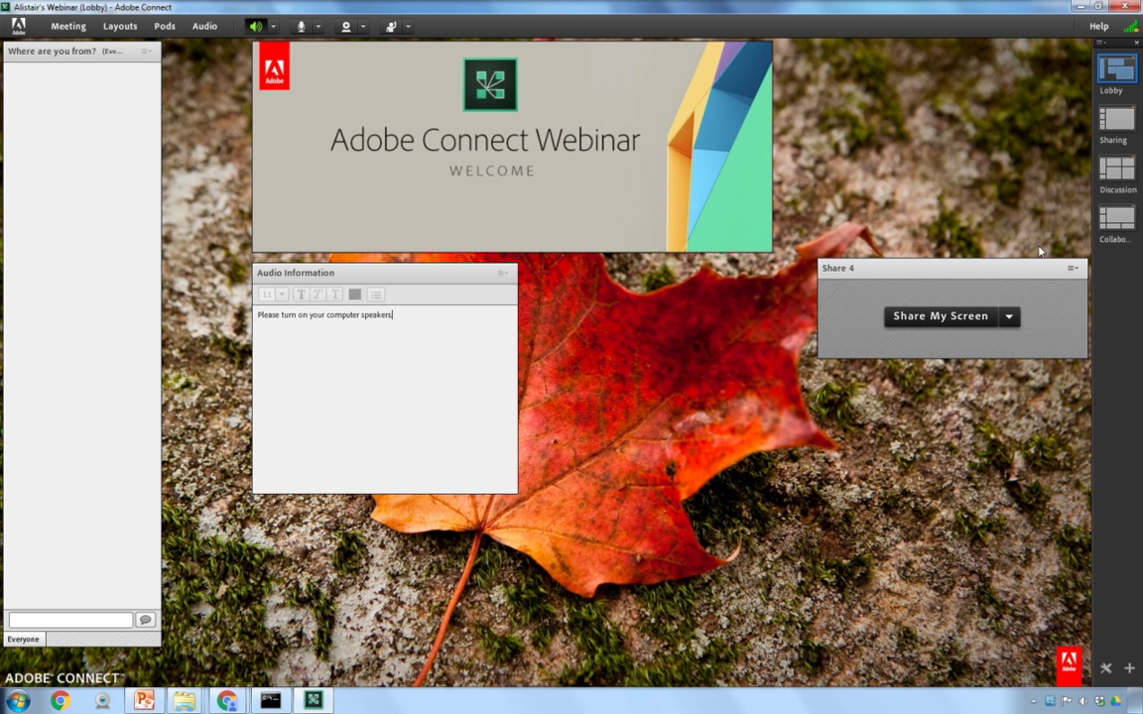
pyautogui.moveTo(1015, 263); pyautogui.dragTo(729, 269)
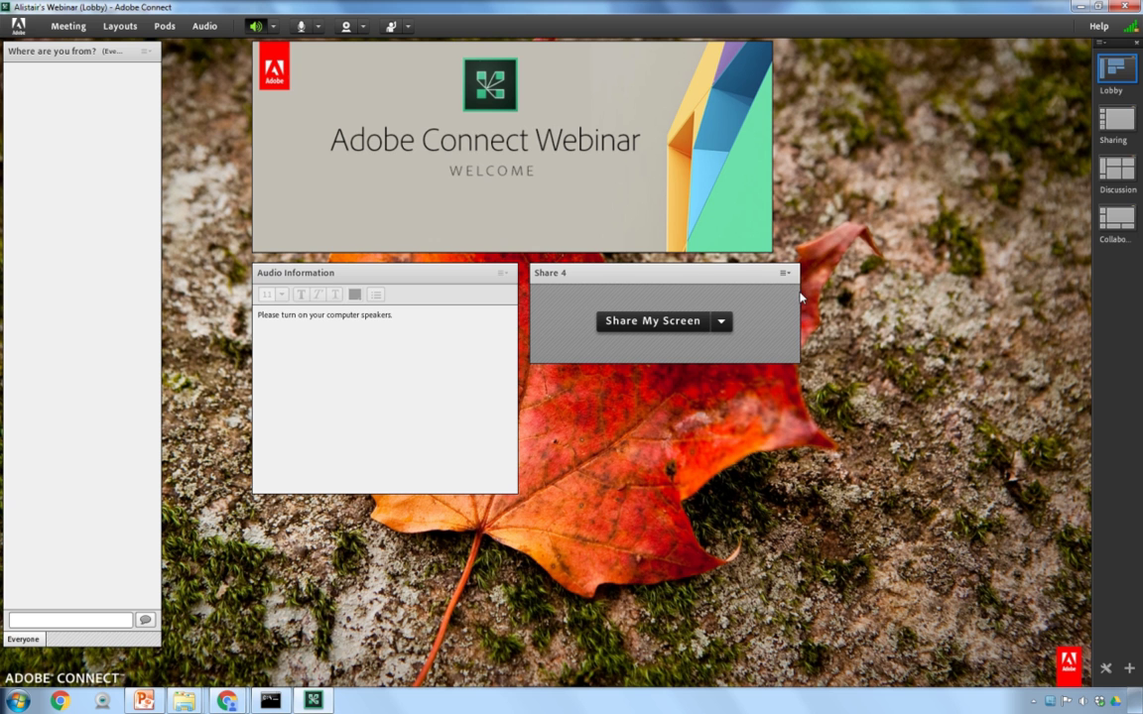
pyautogui.moveTo(797, 283); pyautogui.dragTo(770, 287)
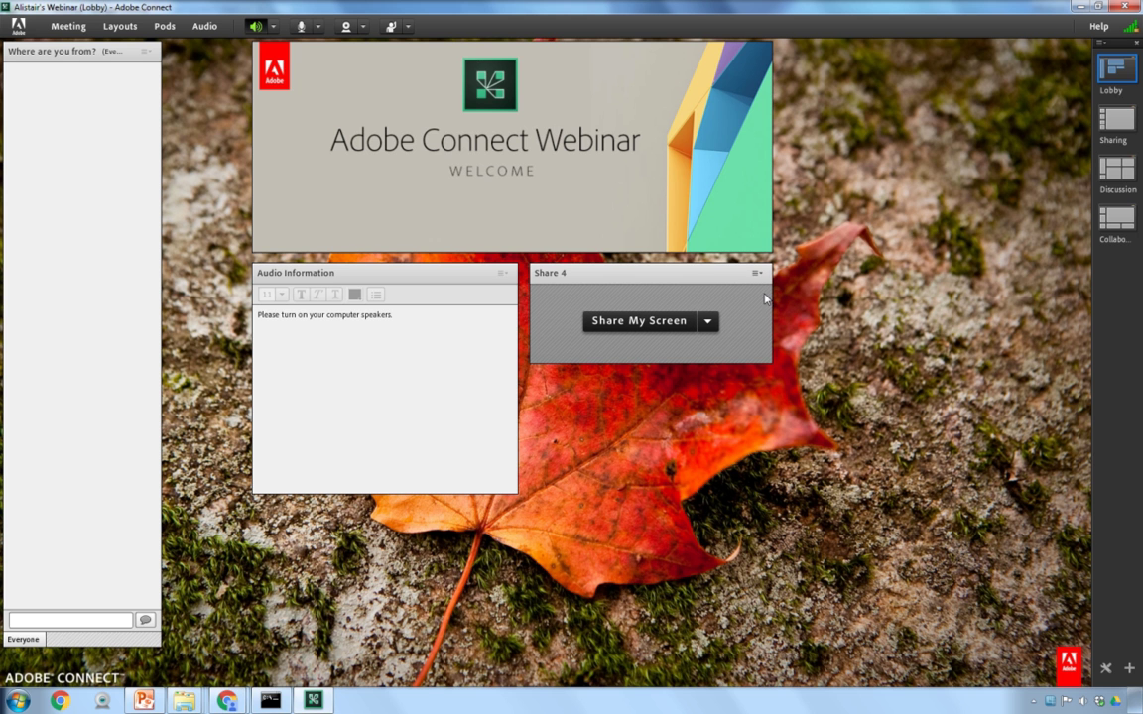
# Share Maid with the Flaxen Hair.mp3 from the Sample Music folder in the new Share pod.
pyautogui.moveTo(183, 703)
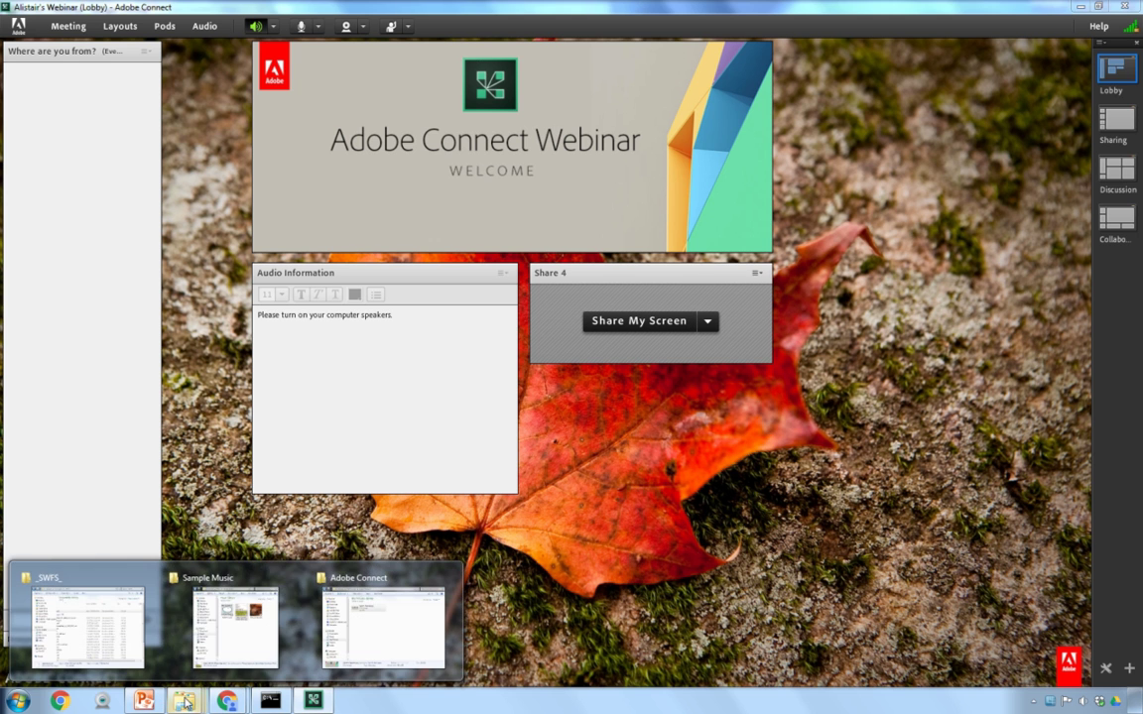
pyautogui.click(169, 631)
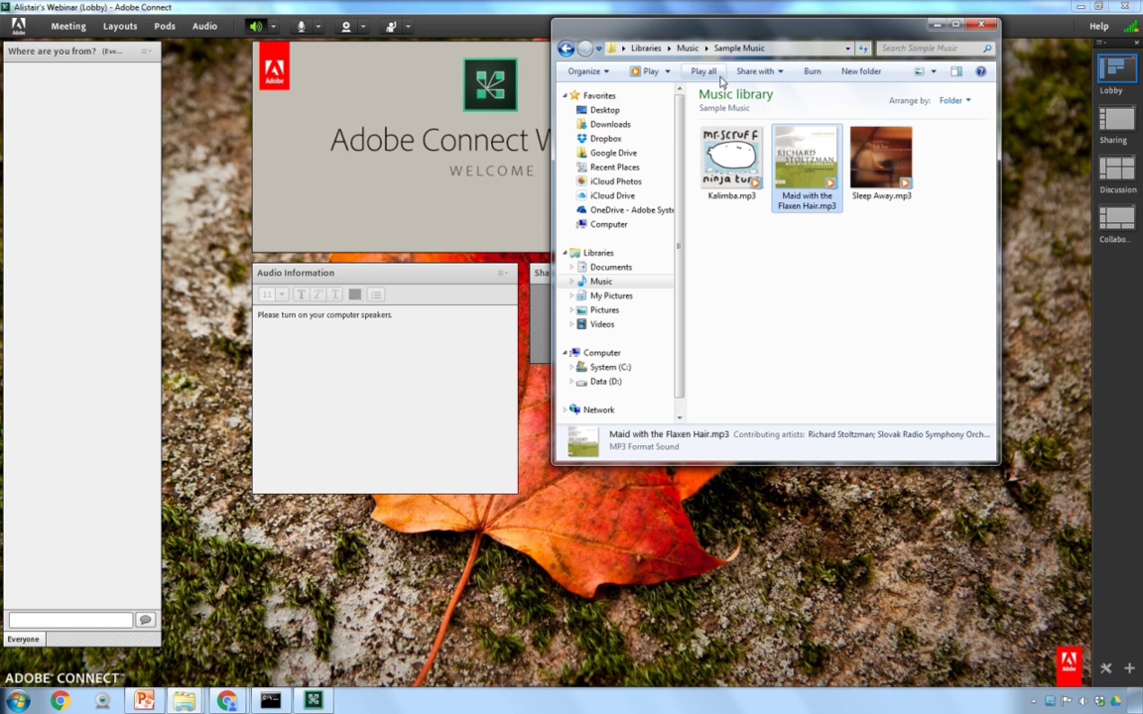
pyautogui.moveTo(694, 37); pyautogui.dragTo(190, 84)
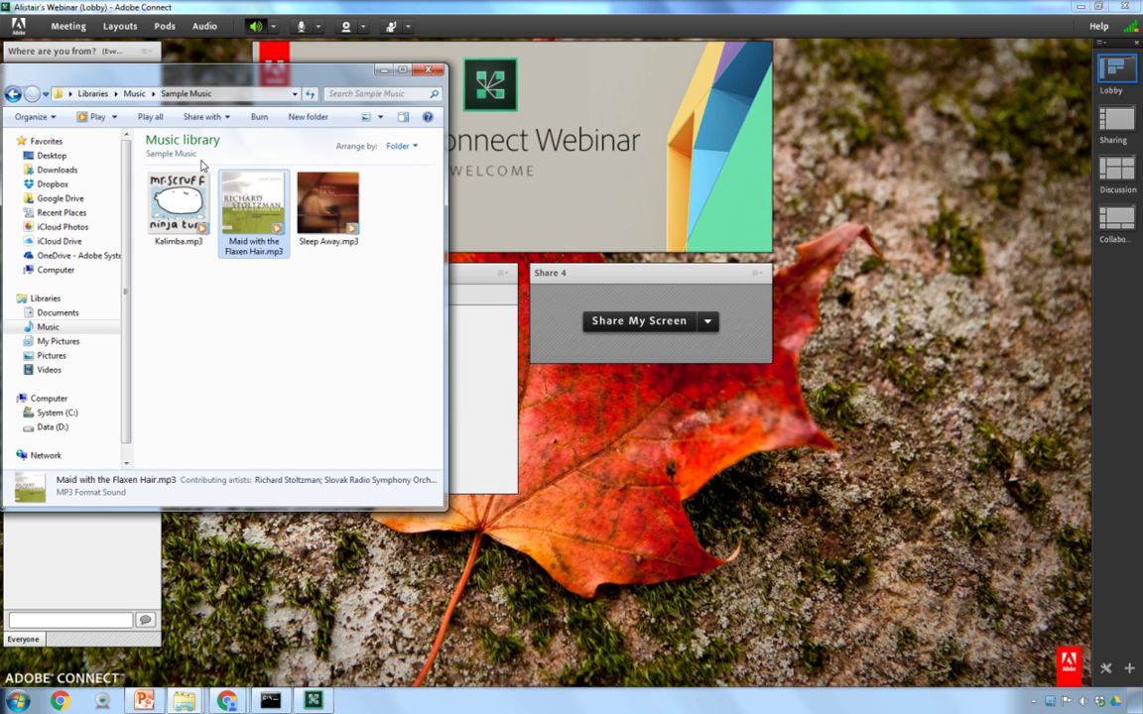
pyautogui.moveTo(222, 186); pyautogui.dragTo(575, 346)
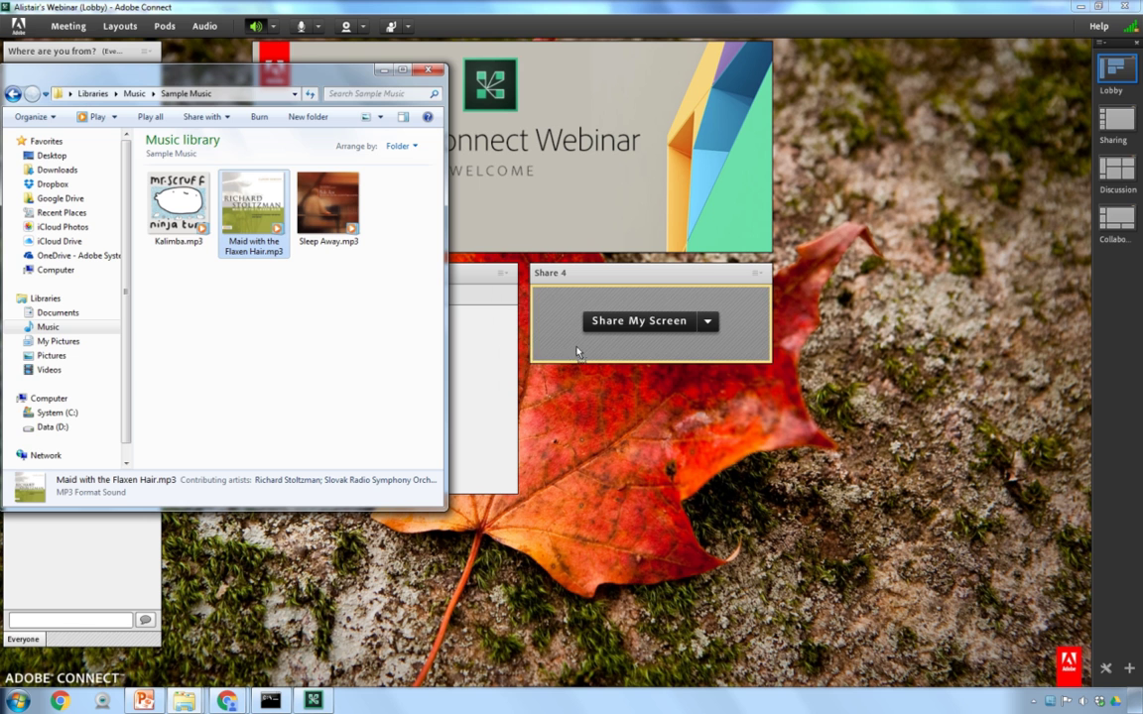
pyautogui.click(614, 280)
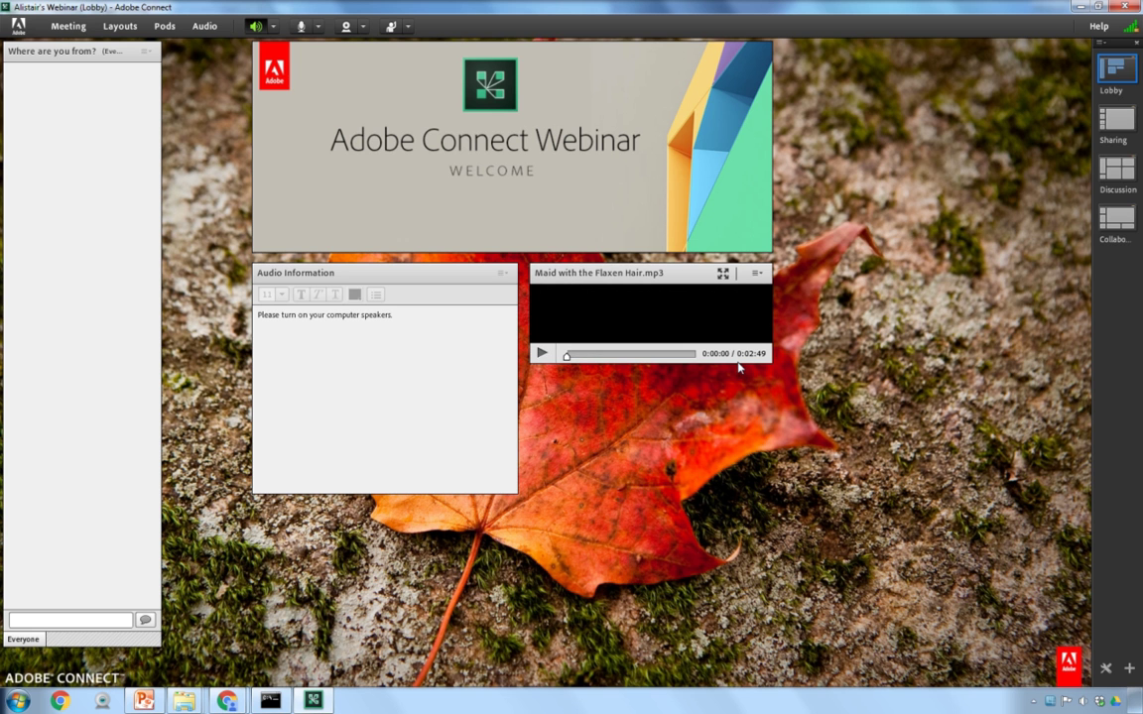
# Switch to Chrome and look through the custom meeting pods on the Adobe Connect Apps page.
pyautogui.click(354, 437)
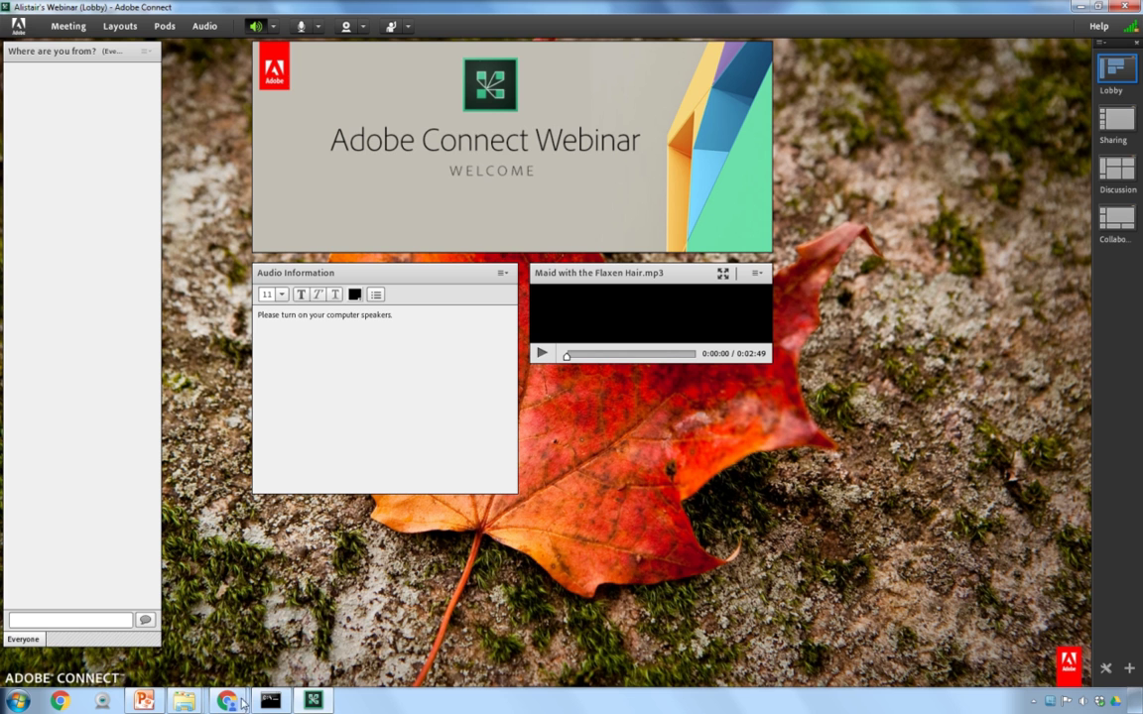
pyautogui.moveTo(238, 703)
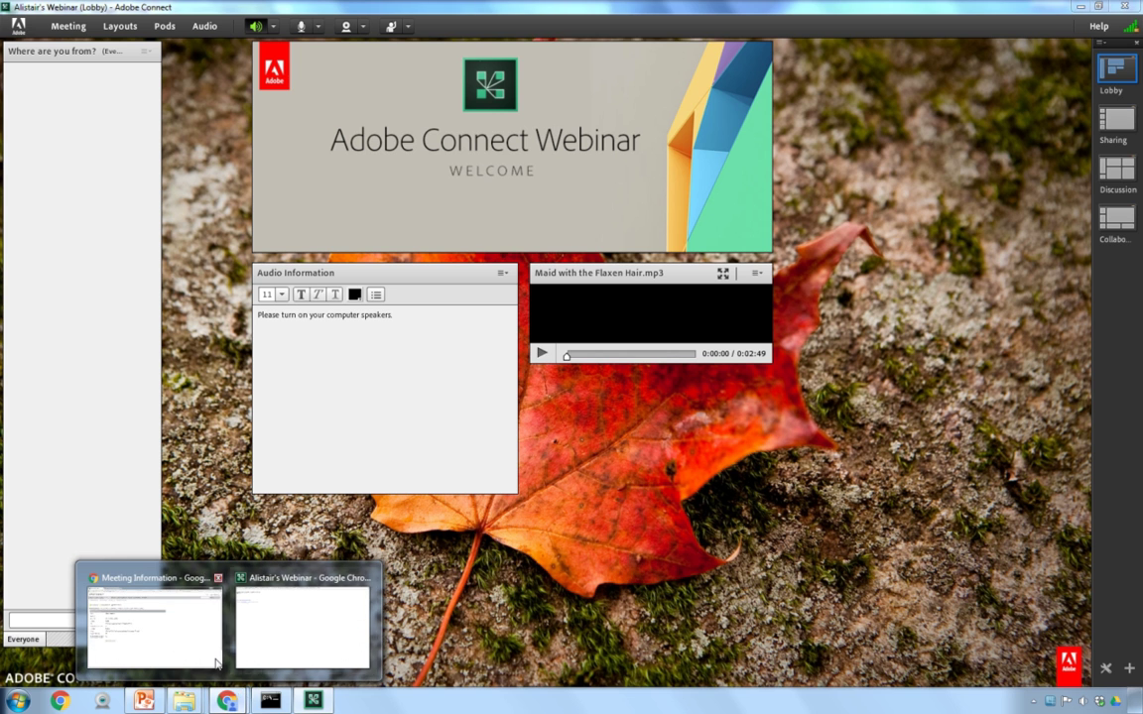
pyautogui.click(215, 662)
pyautogui.click(190, 12)
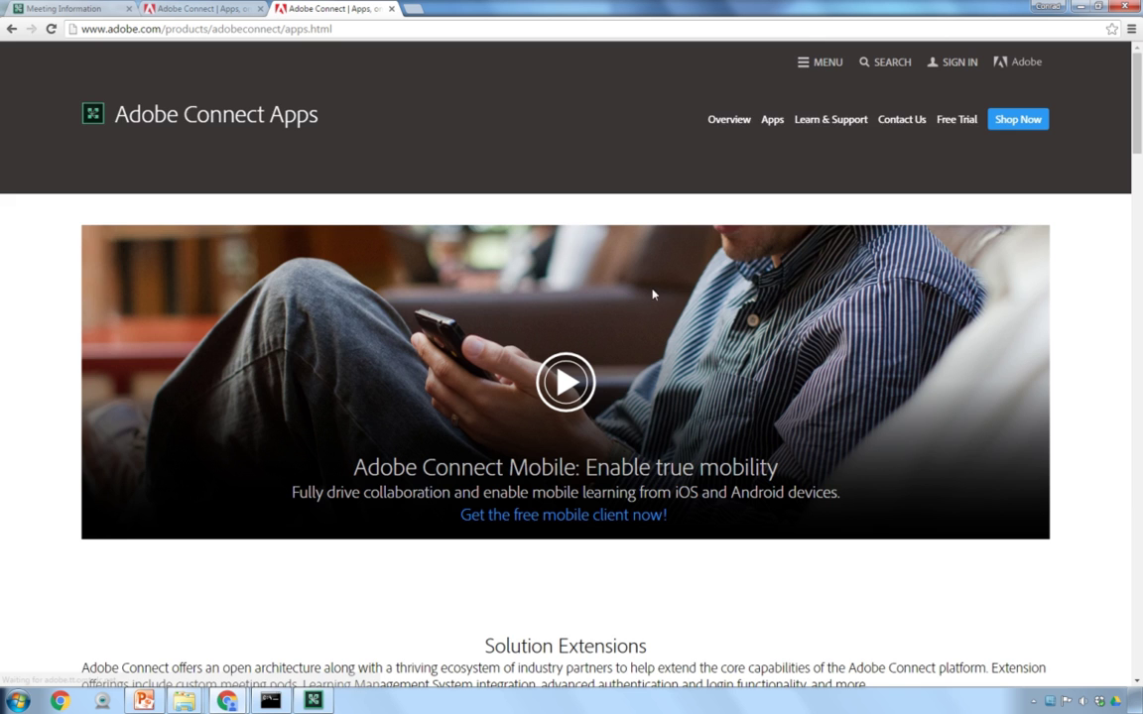
pyautogui.scroll(-6, 674, 309)
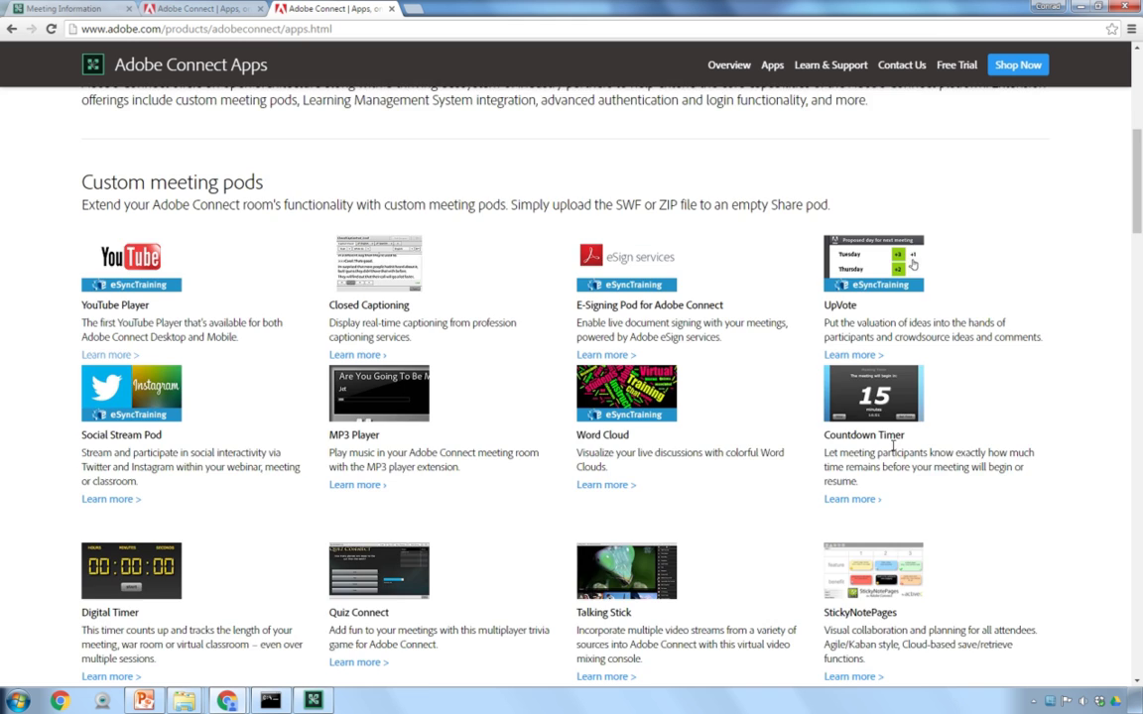
pyautogui.scroll(-5, 893, 447)
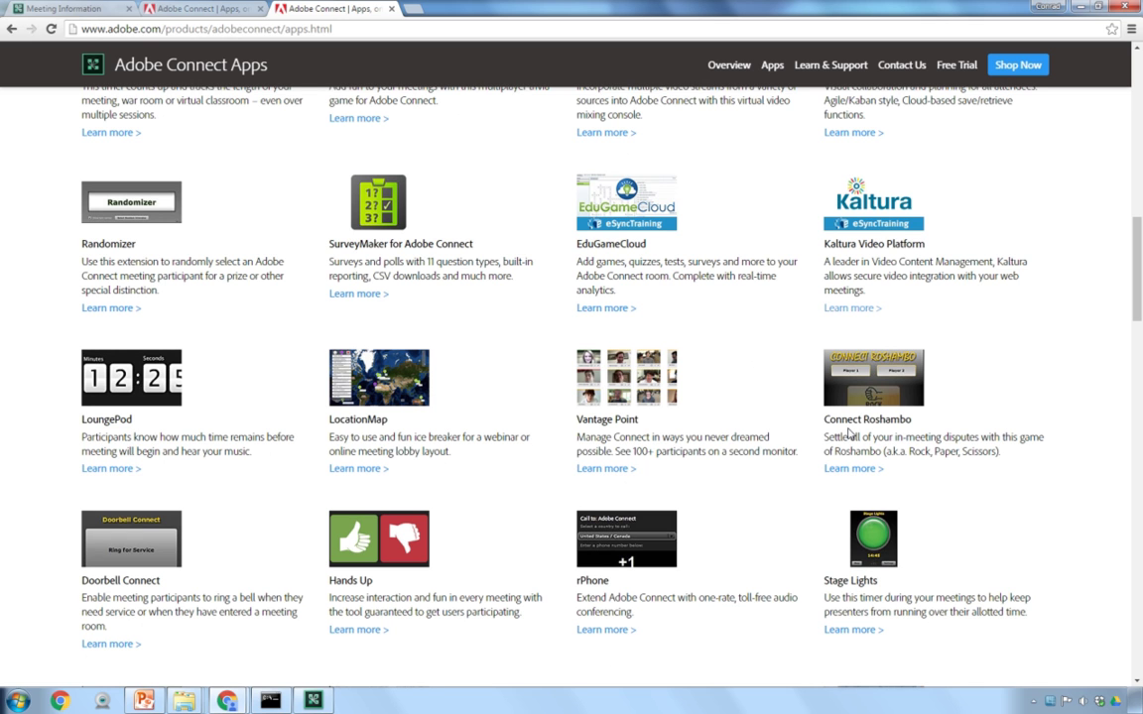
# Return to the Adobe Connect room, add another Share pod, and place it at reduced size below the music pod.
pyautogui.click(315, 701)
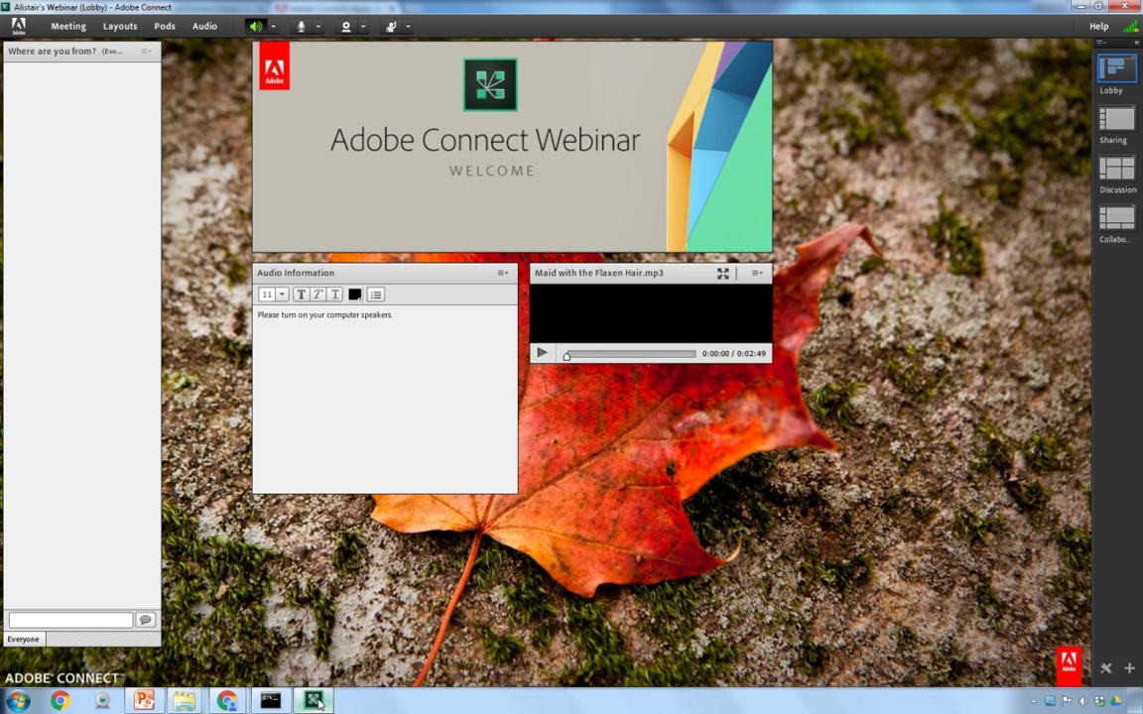
pyautogui.click(163, 27)
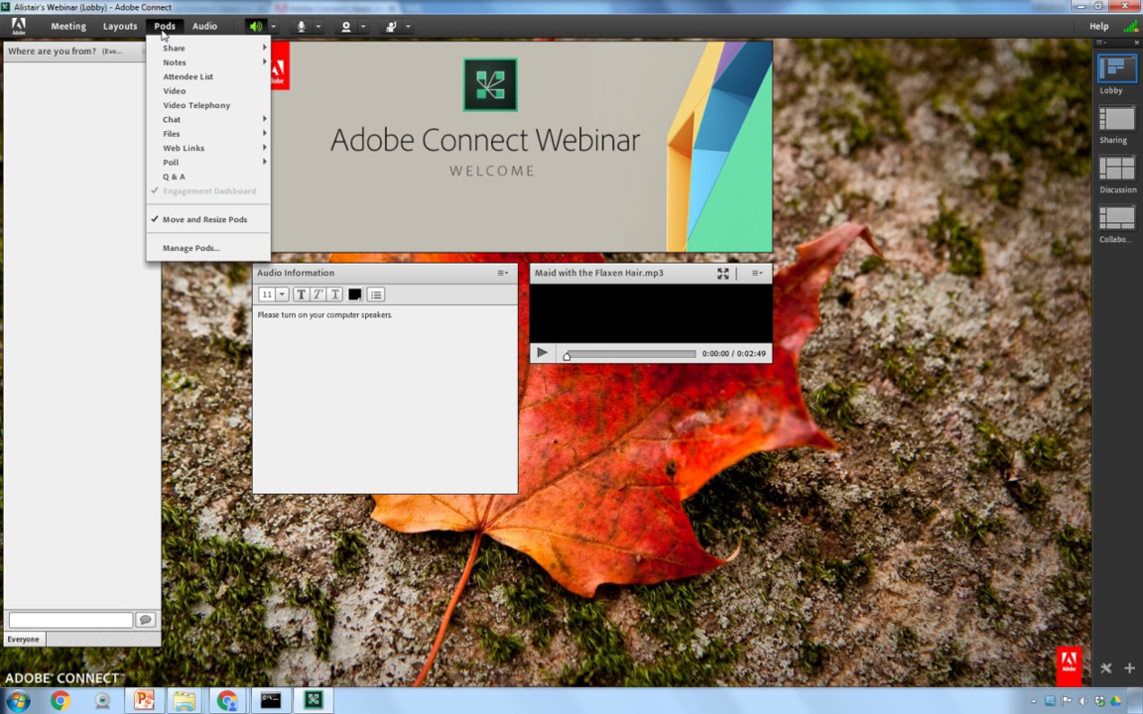
pyautogui.moveTo(243, 48)
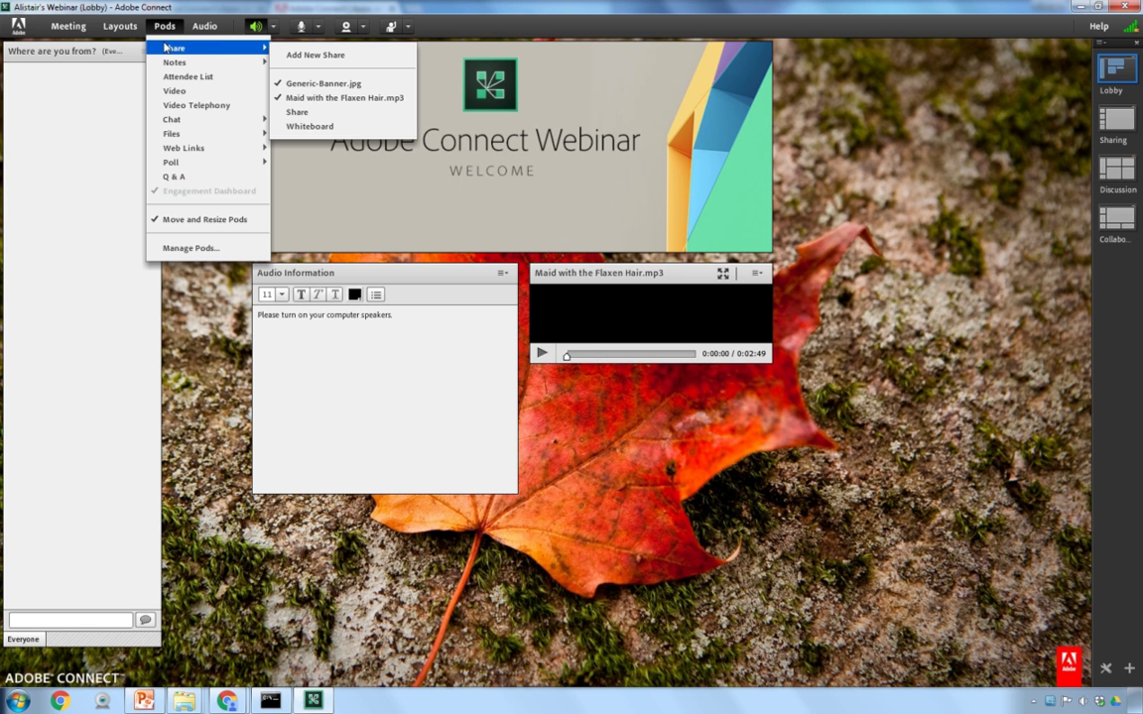
pyautogui.click(325, 56)
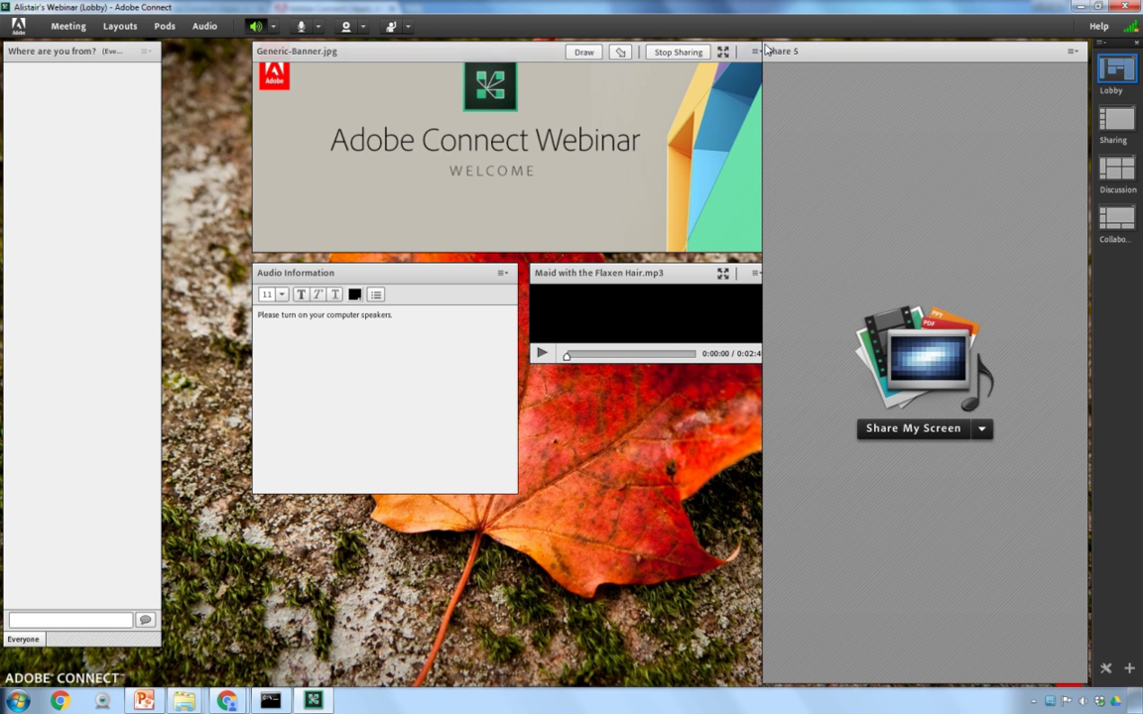
pyautogui.moveTo(766, 48); pyautogui.dragTo(614, 382)
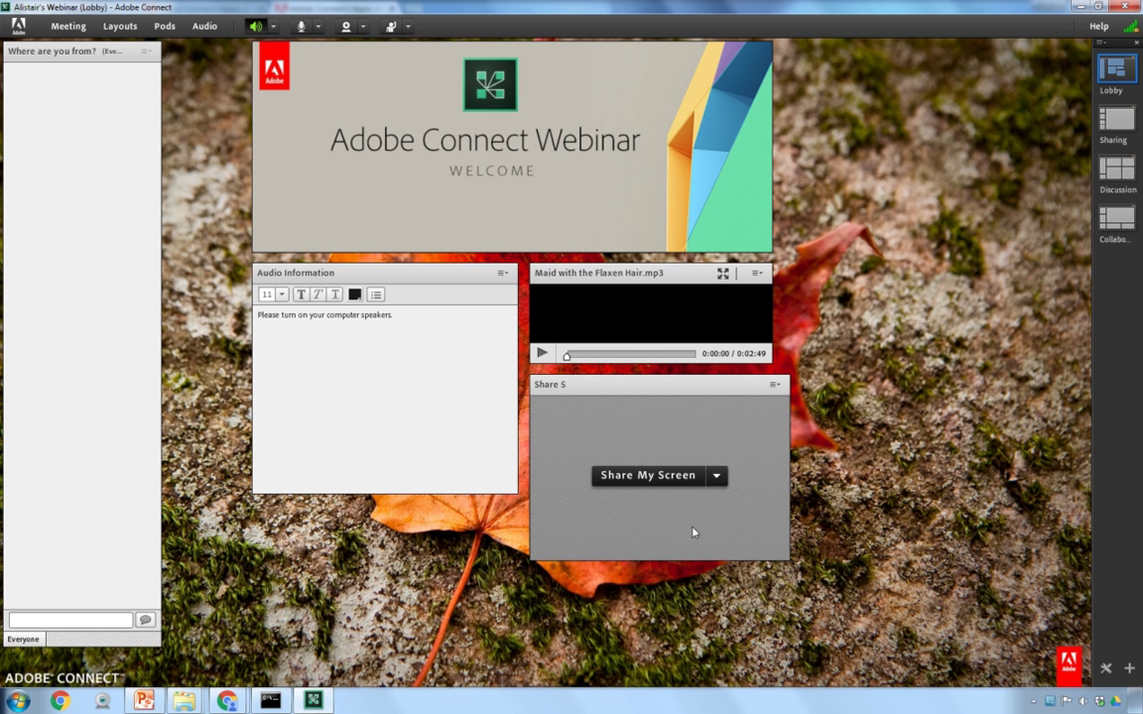
# Share countdown.swf from the _SWFS_ folder on the computer in the empty Share pod below the music pod.
pyautogui.click(718, 480)
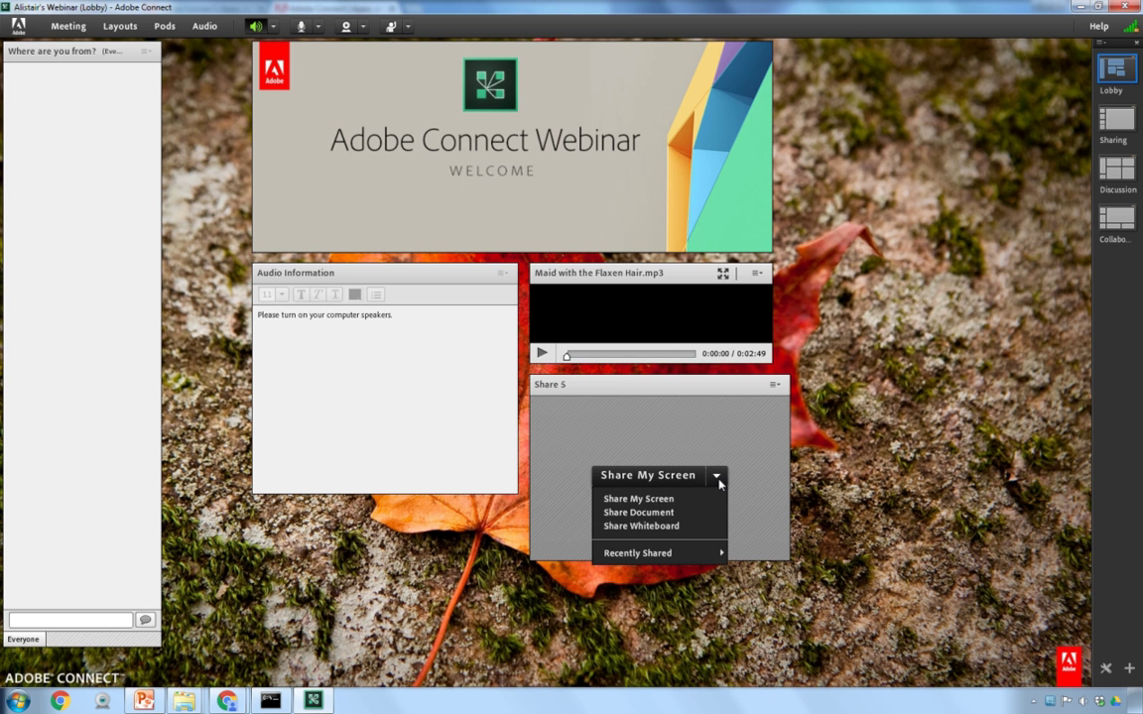
pyautogui.click(677, 513)
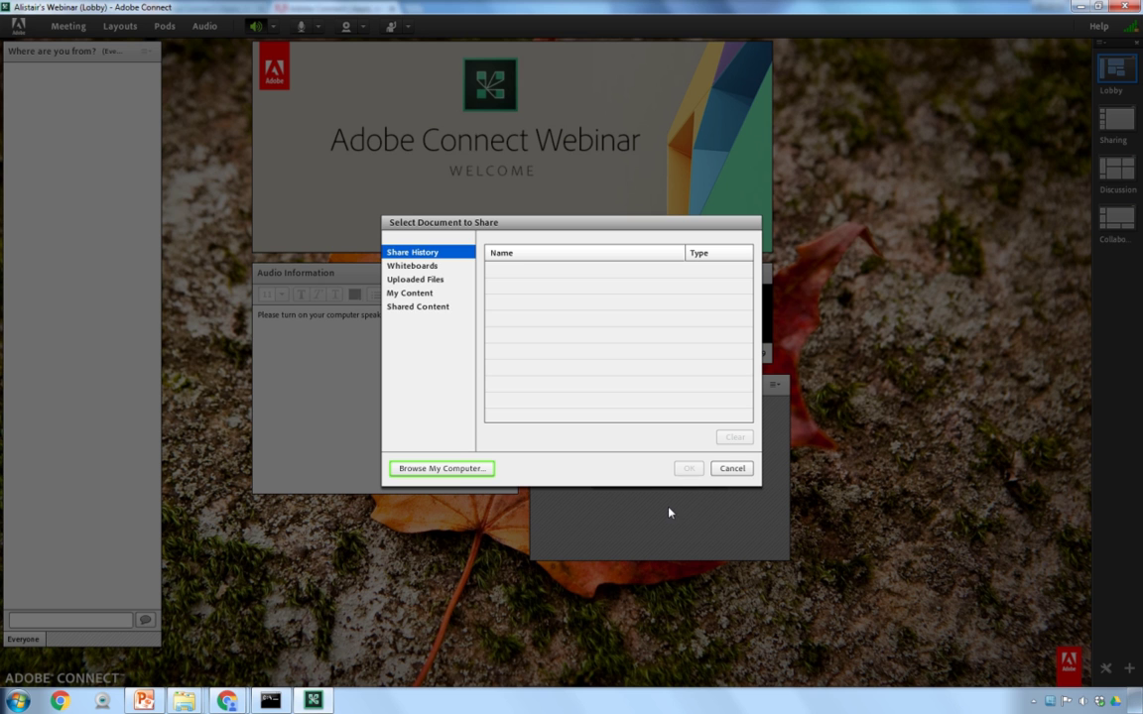
pyautogui.click(458, 475)
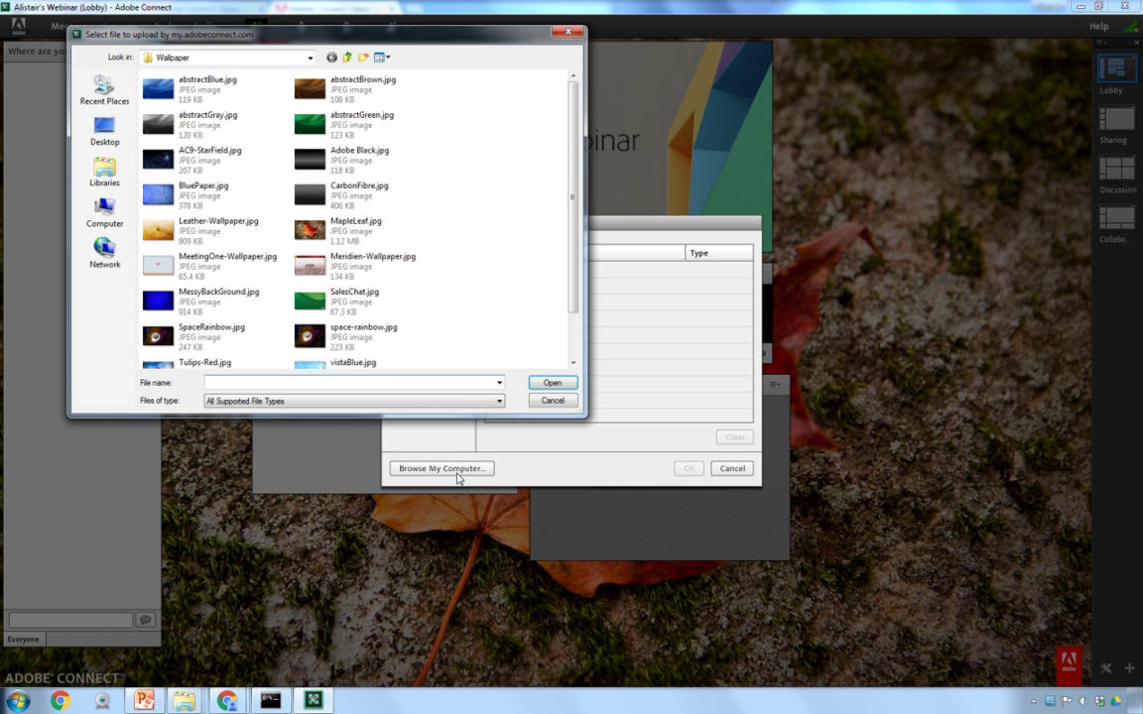
pyautogui.click(106, 173)
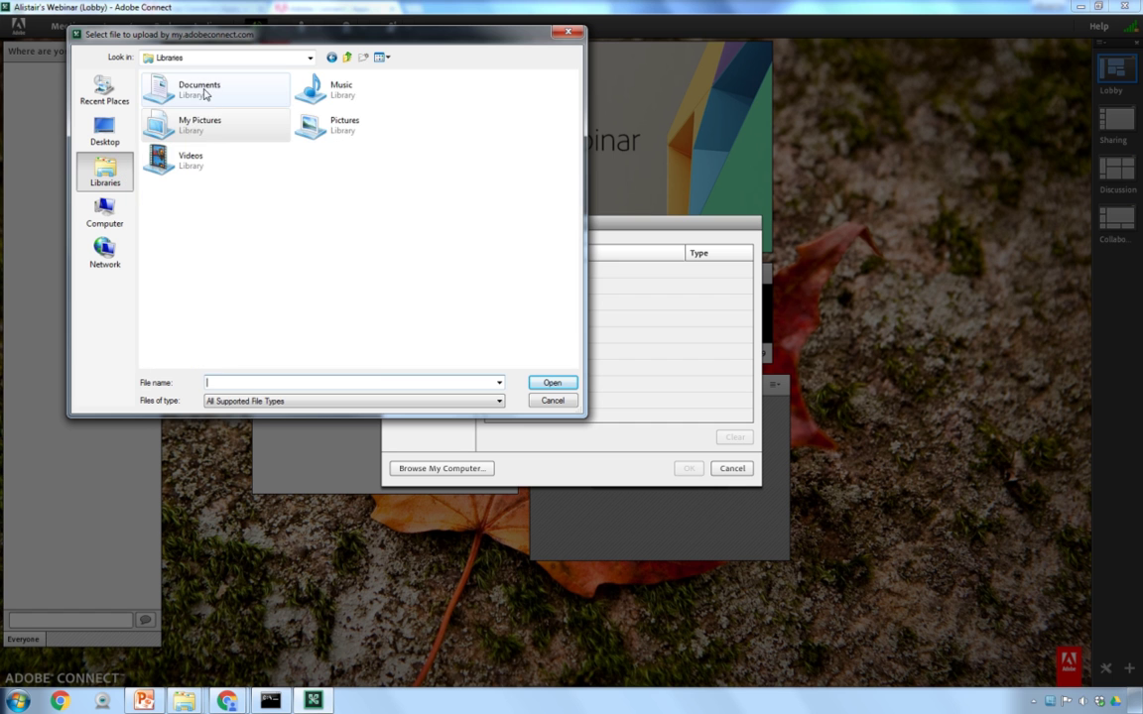
pyautogui.doubleClick(203, 91)
pyautogui.doubleClick(169, 93)
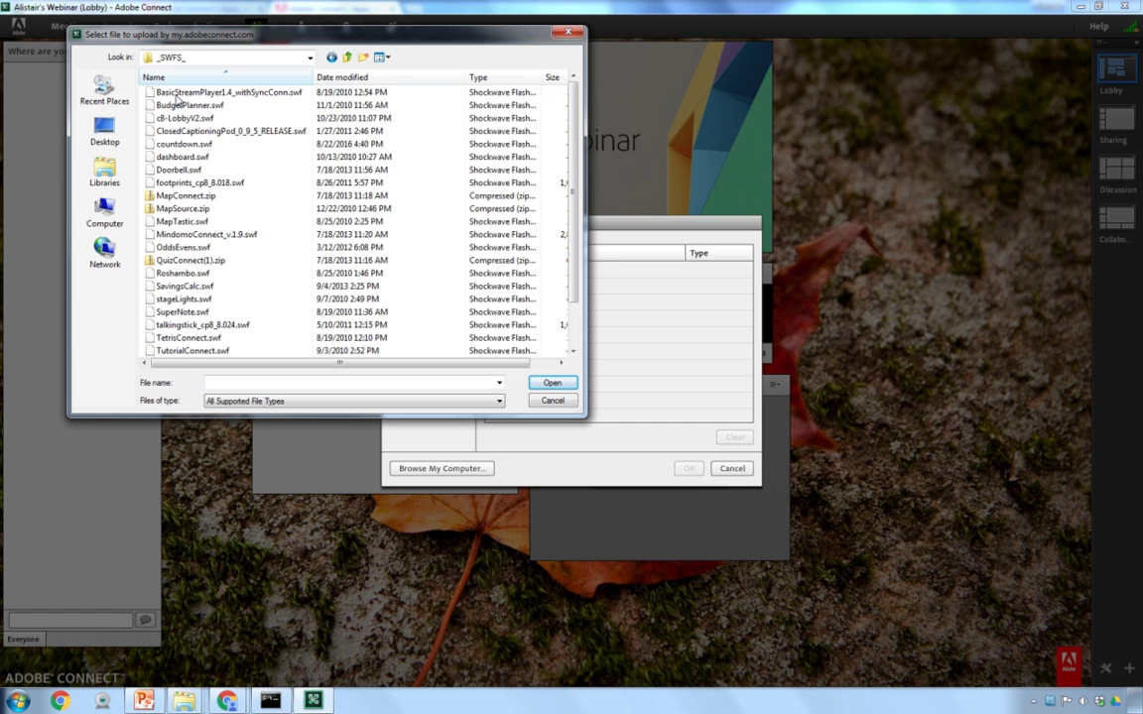
pyautogui.click(185, 144)
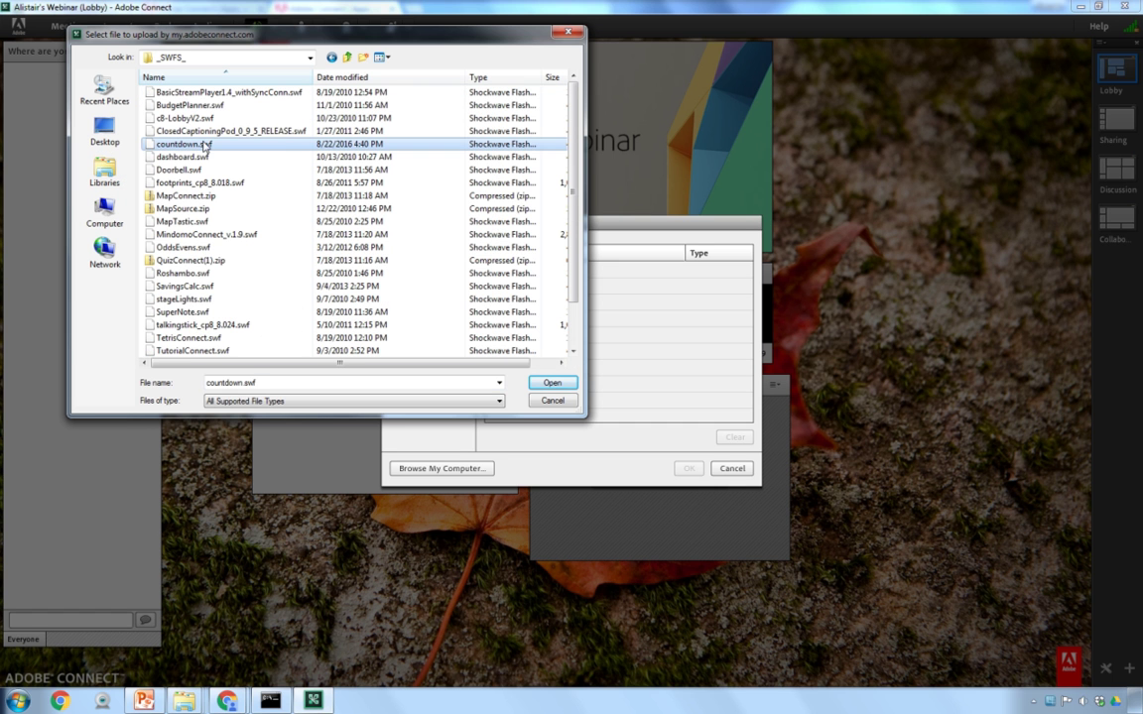
pyautogui.click(551, 383)
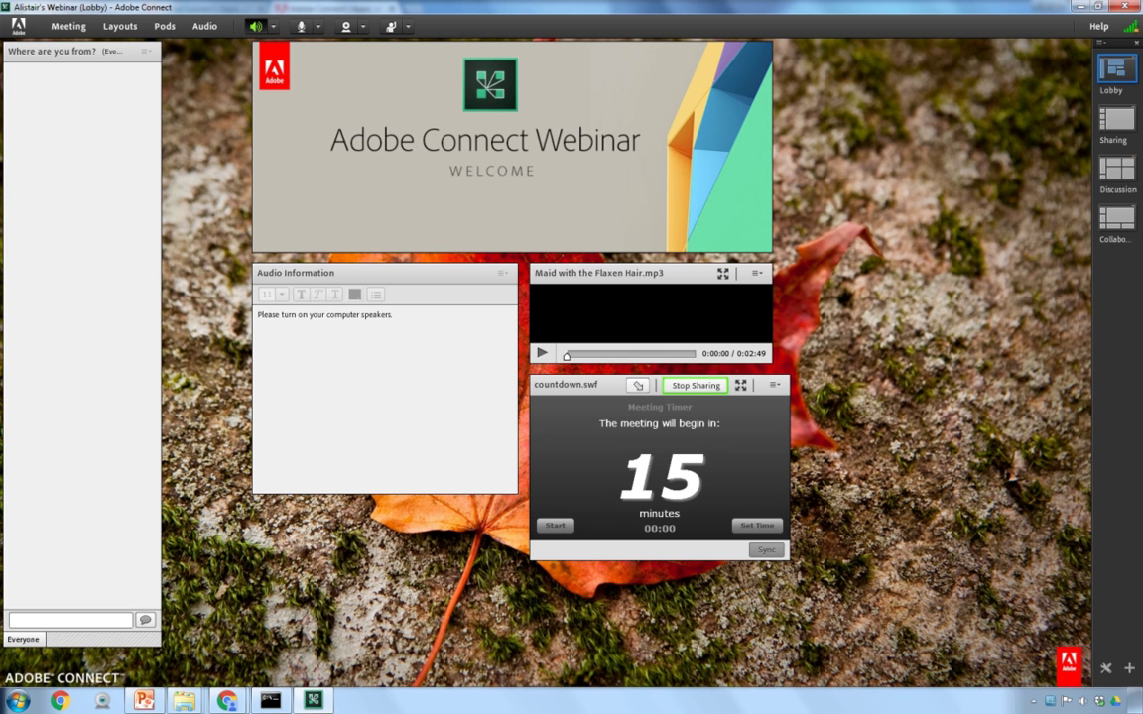
# Narrow the countdown timer pod, center it beneath the music pod, and hide its title bar.
pyautogui.moveTo(787, 504); pyautogui.dragTo(750, 506)
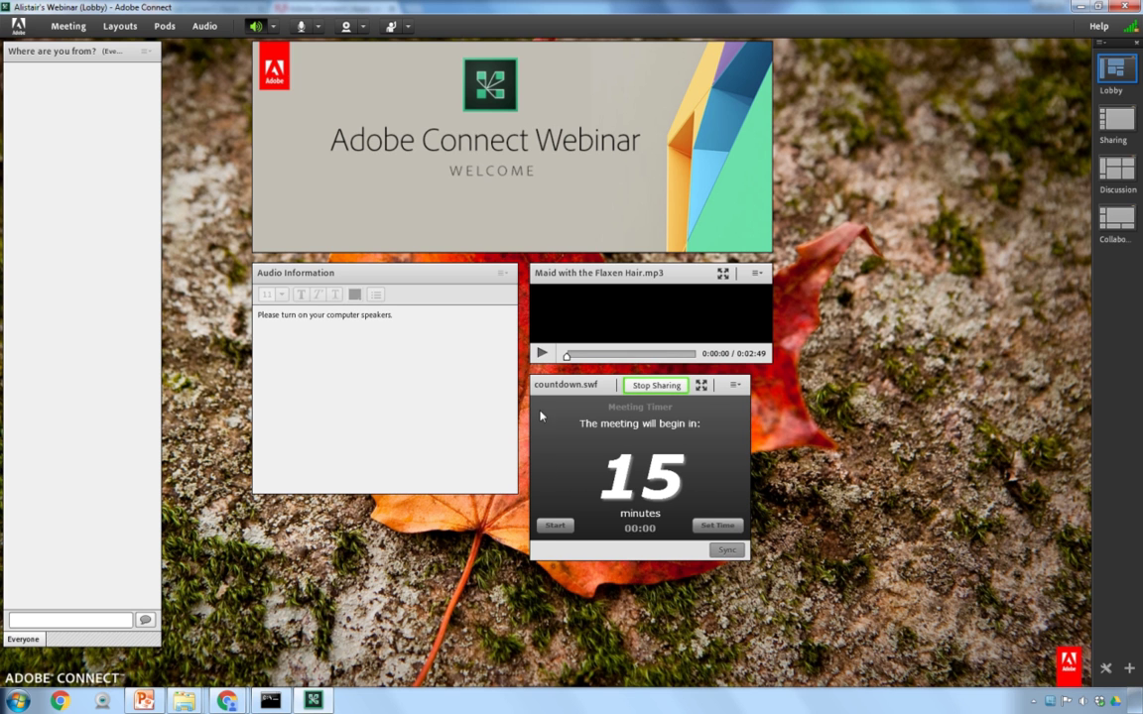
pyautogui.moveTo(562, 395); pyautogui.dragTo(576, 395)
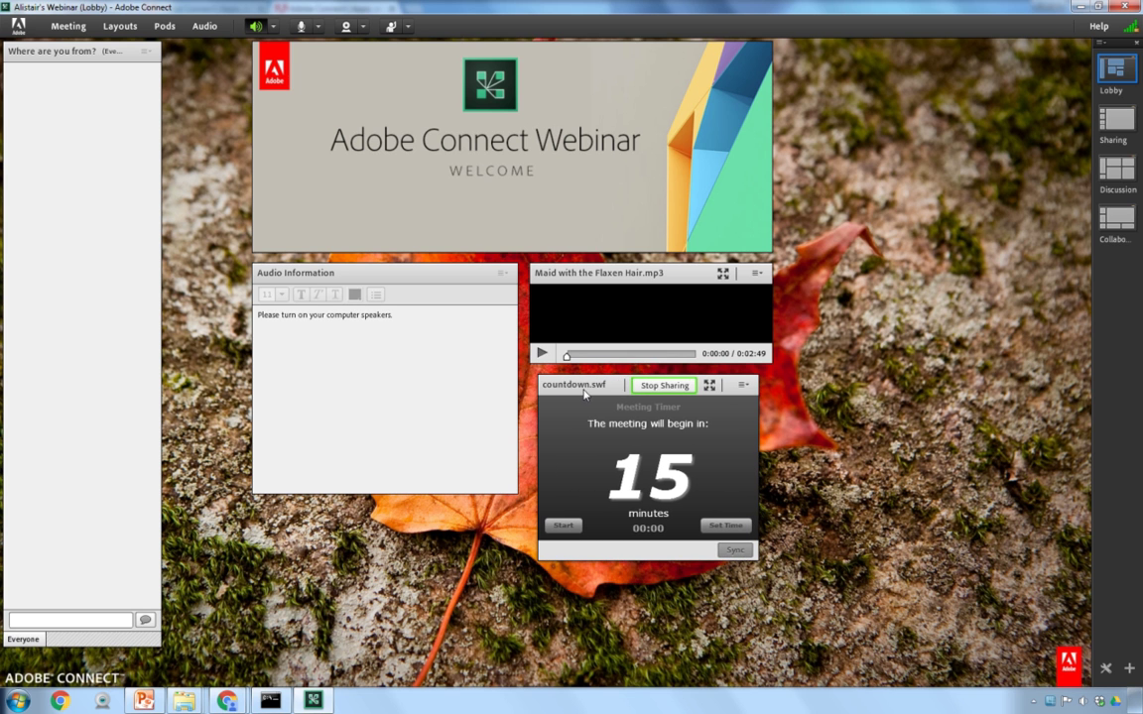
pyautogui.click(755, 387)
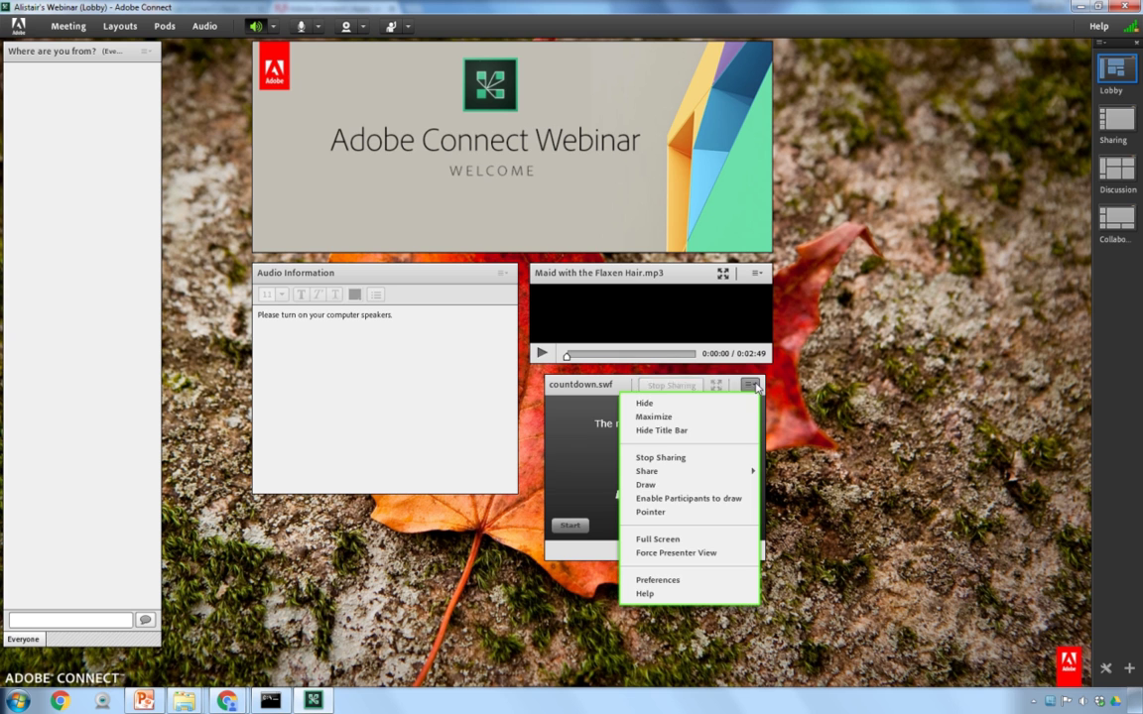
pyautogui.click(734, 434)
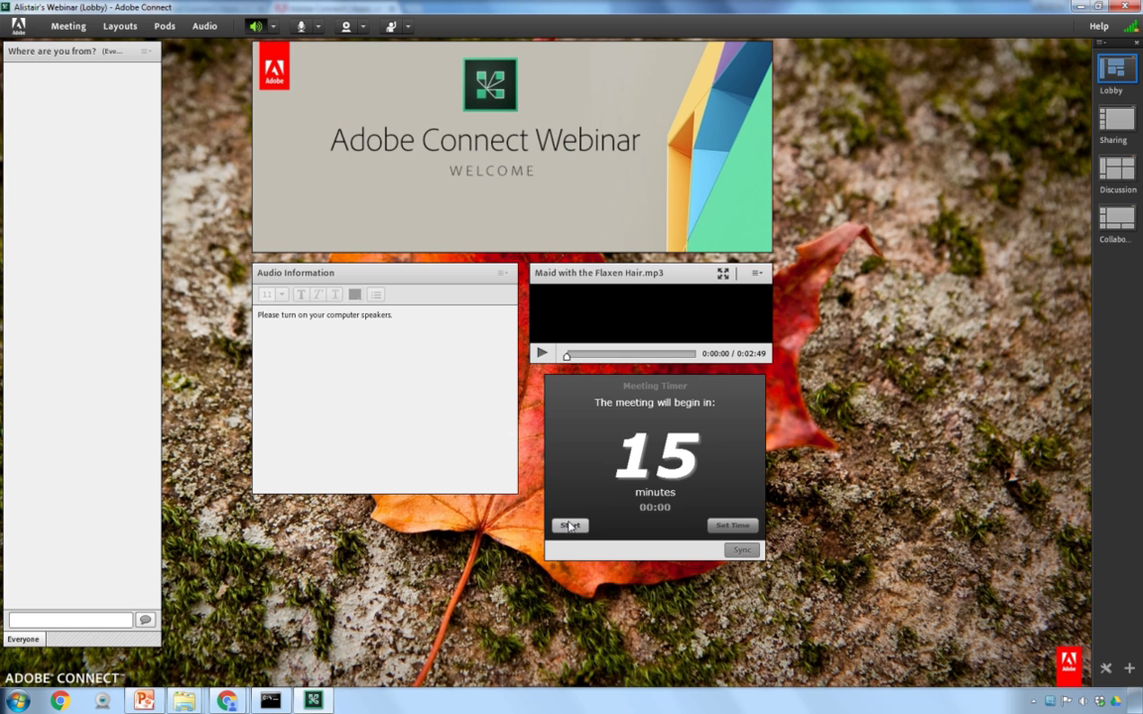
# Add another Share pod and reduce its width and height so it clears the banner, music and timer pods.
pyautogui.click(167, 28)
pyautogui.moveTo(176, 50)
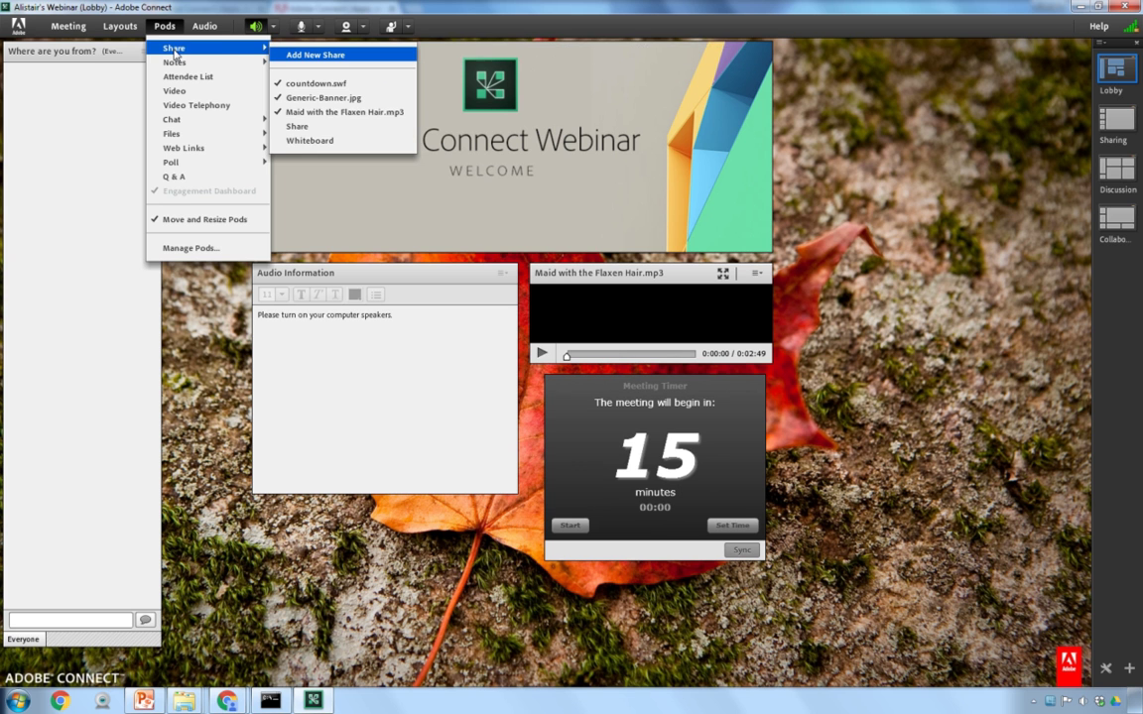
pyautogui.click(308, 56)
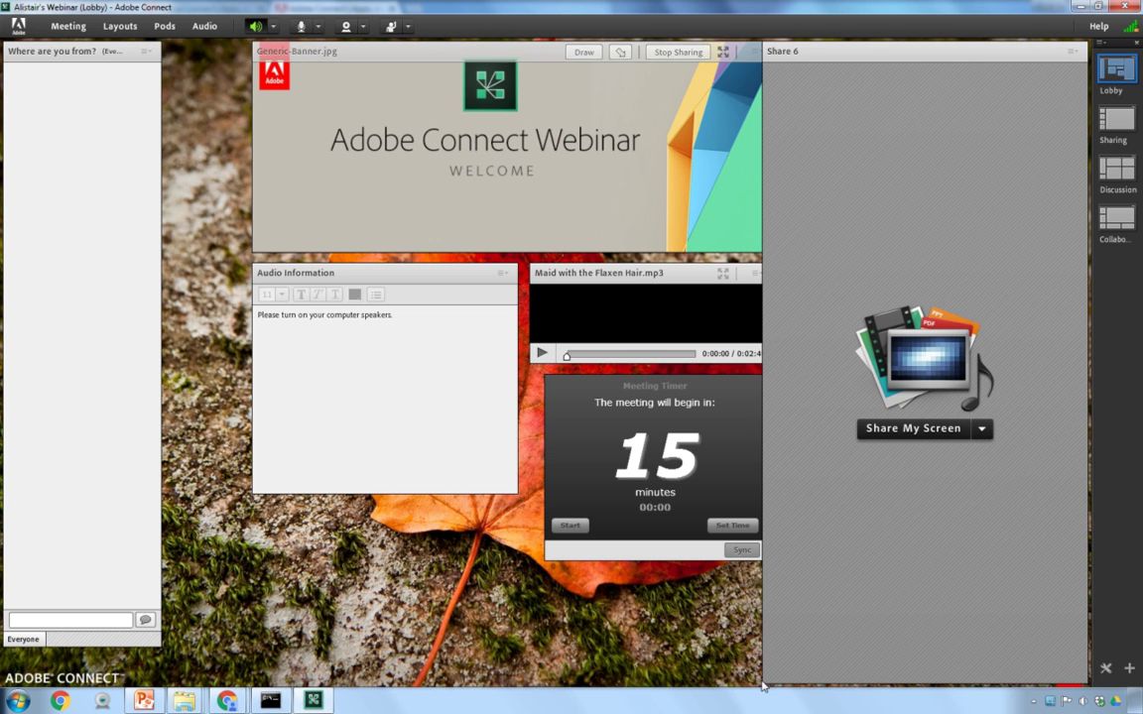
pyautogui.moveTo(765, 680); pyautogui.dragTo(828, 622)
# Share Roshambo.swf from the _SWFS_ folder on the computer in the new Share pod.
pyautogui.click(1015, 395)
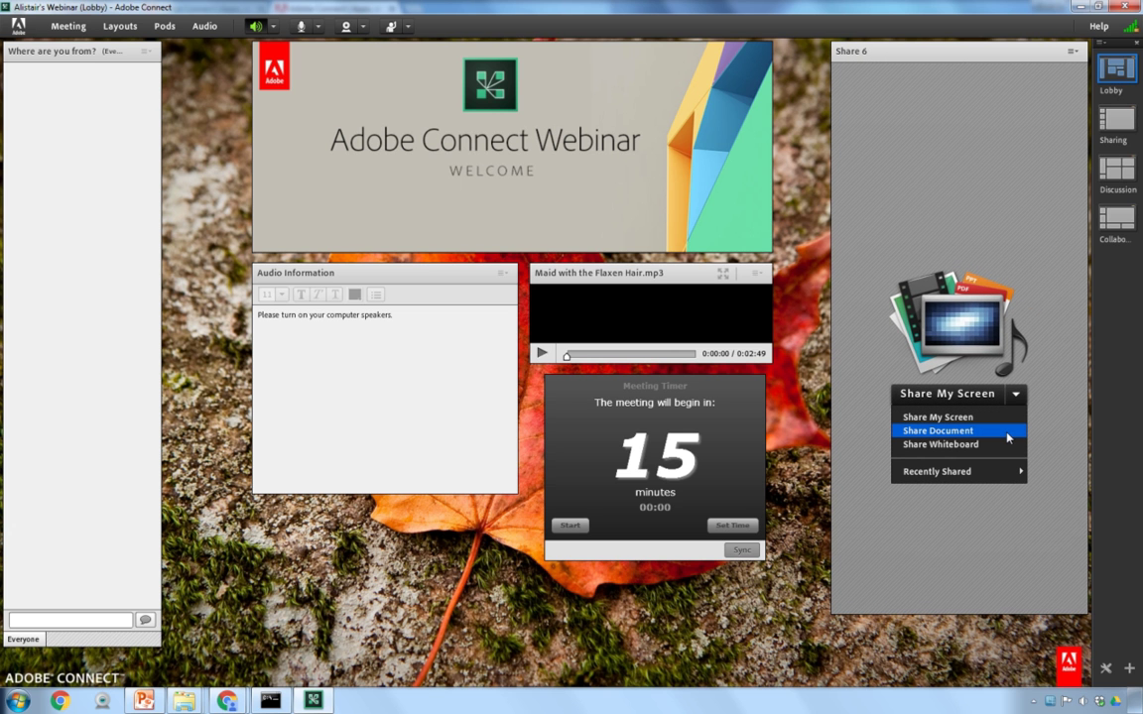
pyautogui.click(1006, 436)
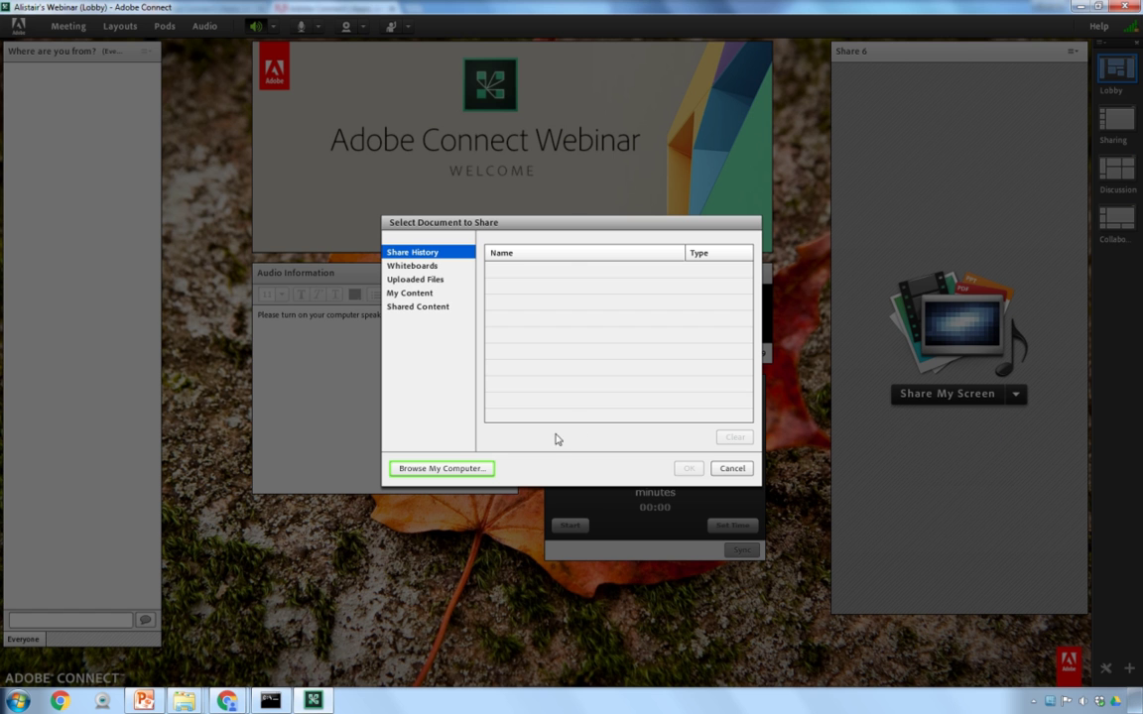
pyautogui.click(442, 469)
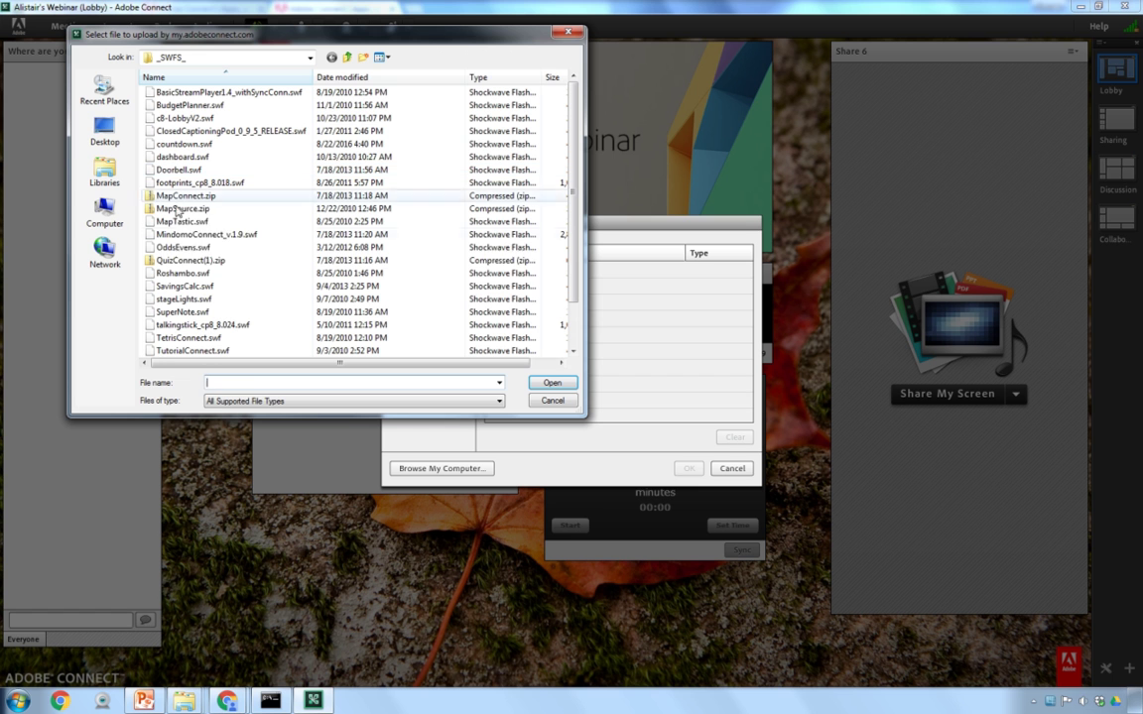
pyautogui.click(184, 273)
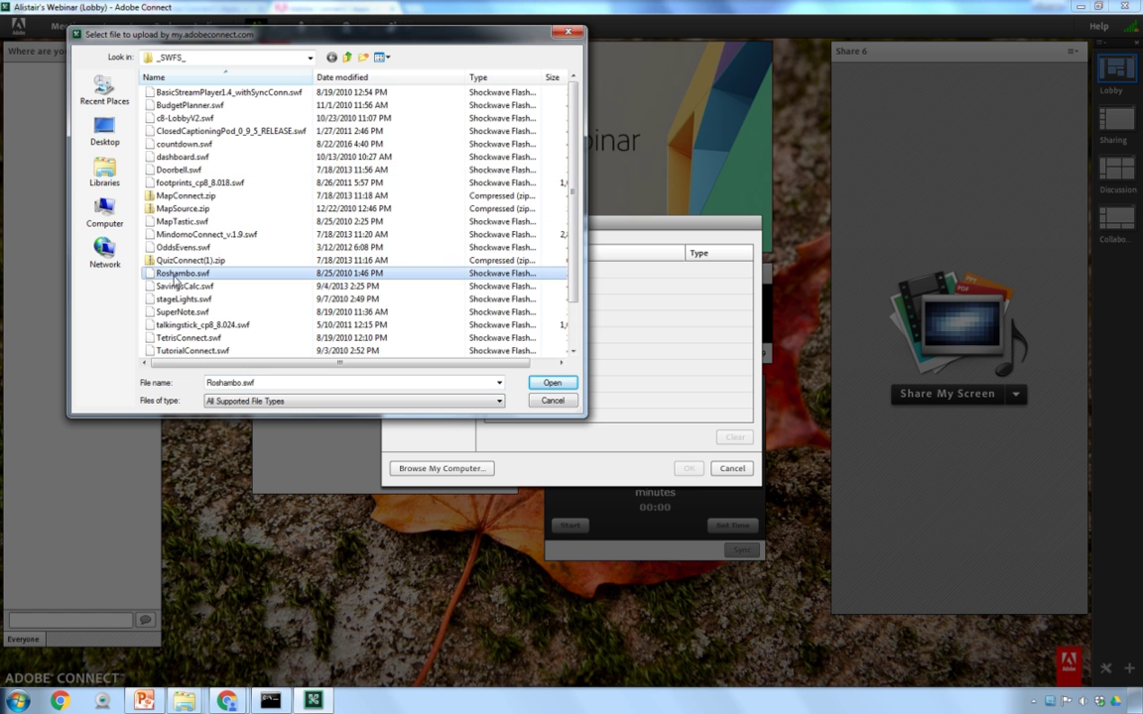
pyautogui.click(551, 382)
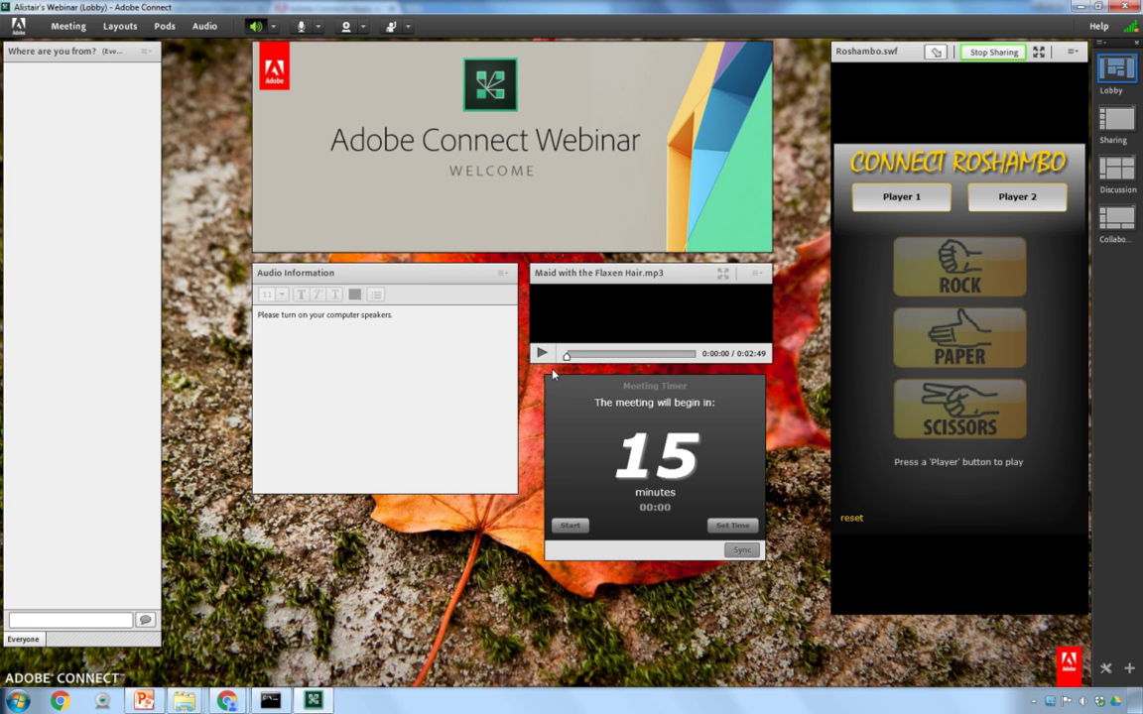
# Hide the title bar of the Roshambo game pod and shorten the pod to end near the timer pod's lower edge.
pyautogui.click(1071, 52)
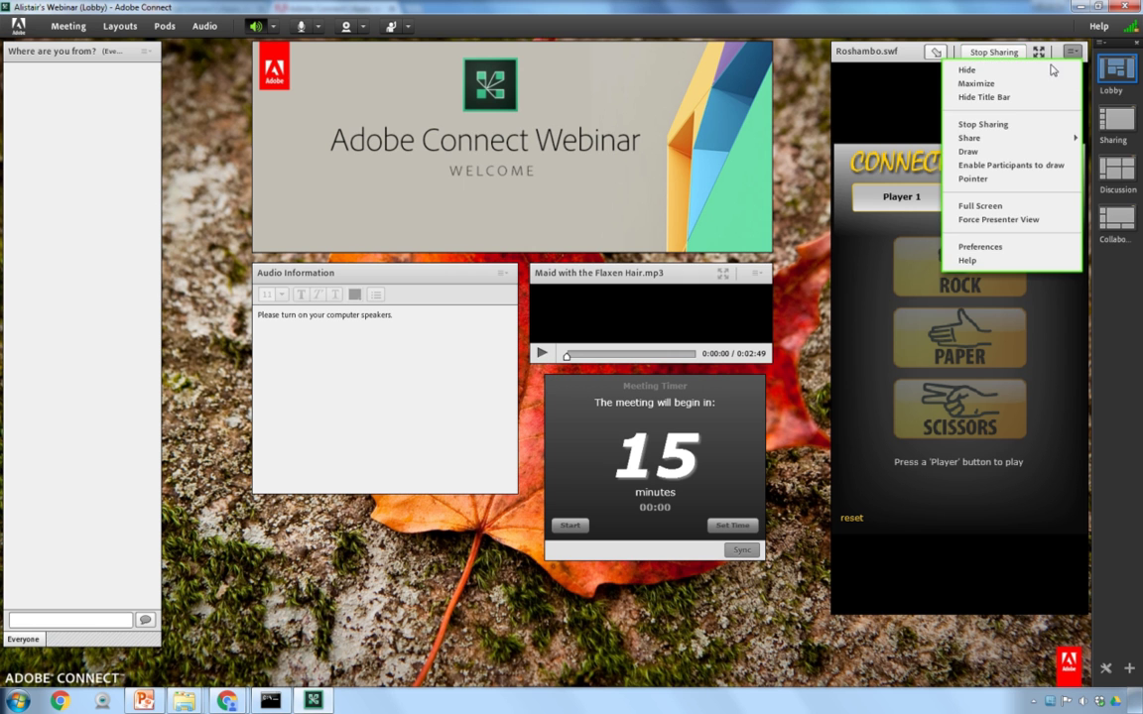
pyautogui.click(1012, 95)
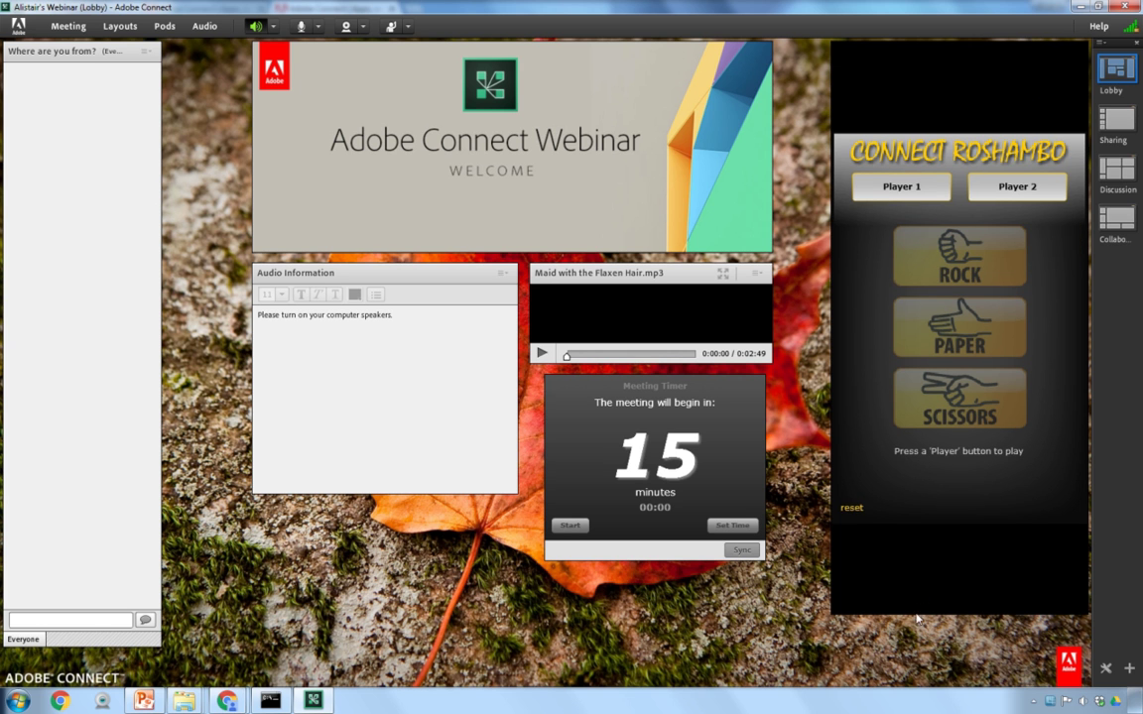
pyautogui.moveTo(915, 612); pyautogui.dragTo(873, 551)
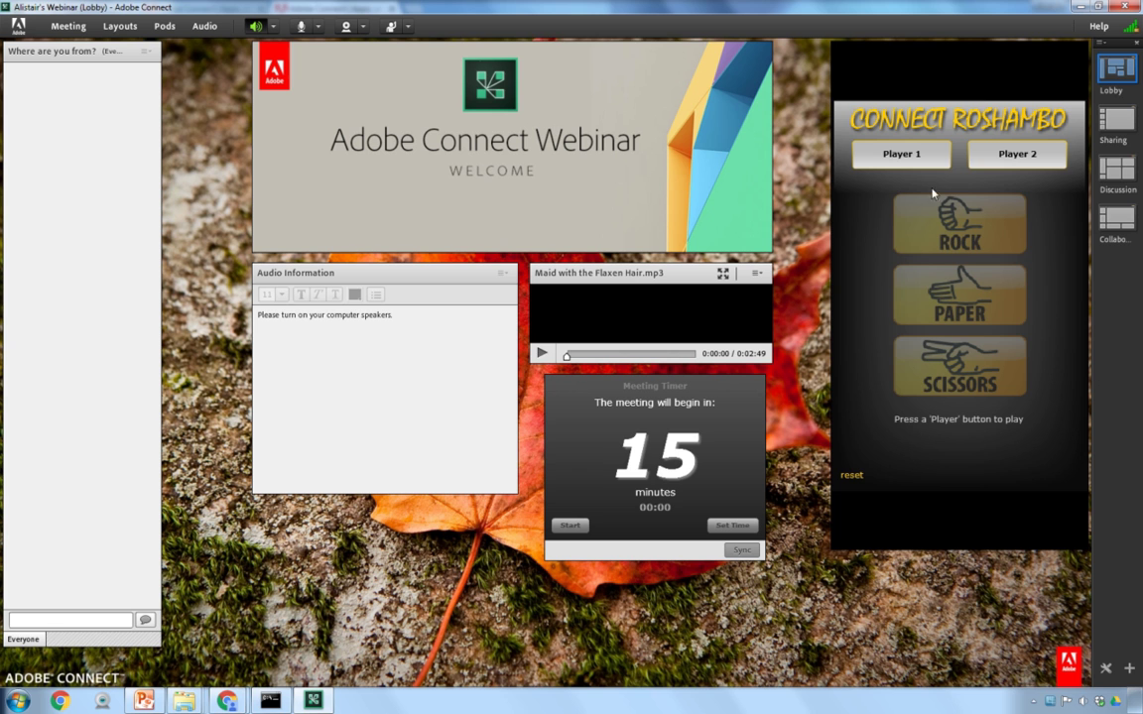
pyautogui.hotkey('alt', 'F4')
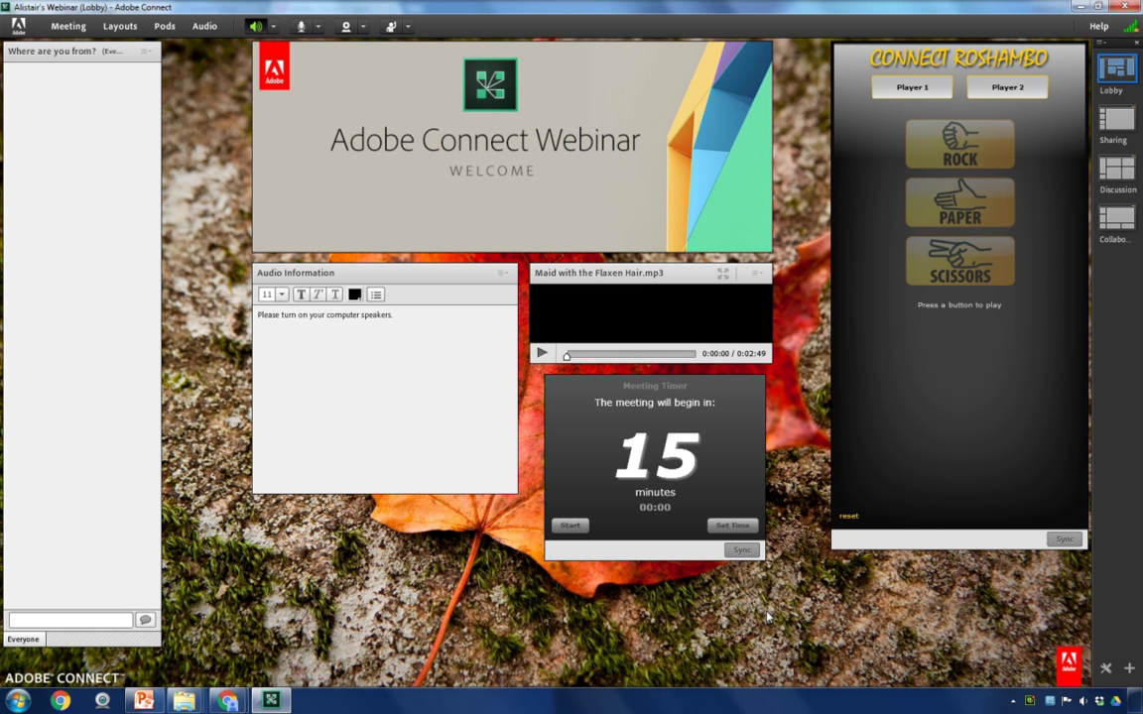
# Enable the Presenter Only Area for the meeting.
pyautogui.click(163, 26)
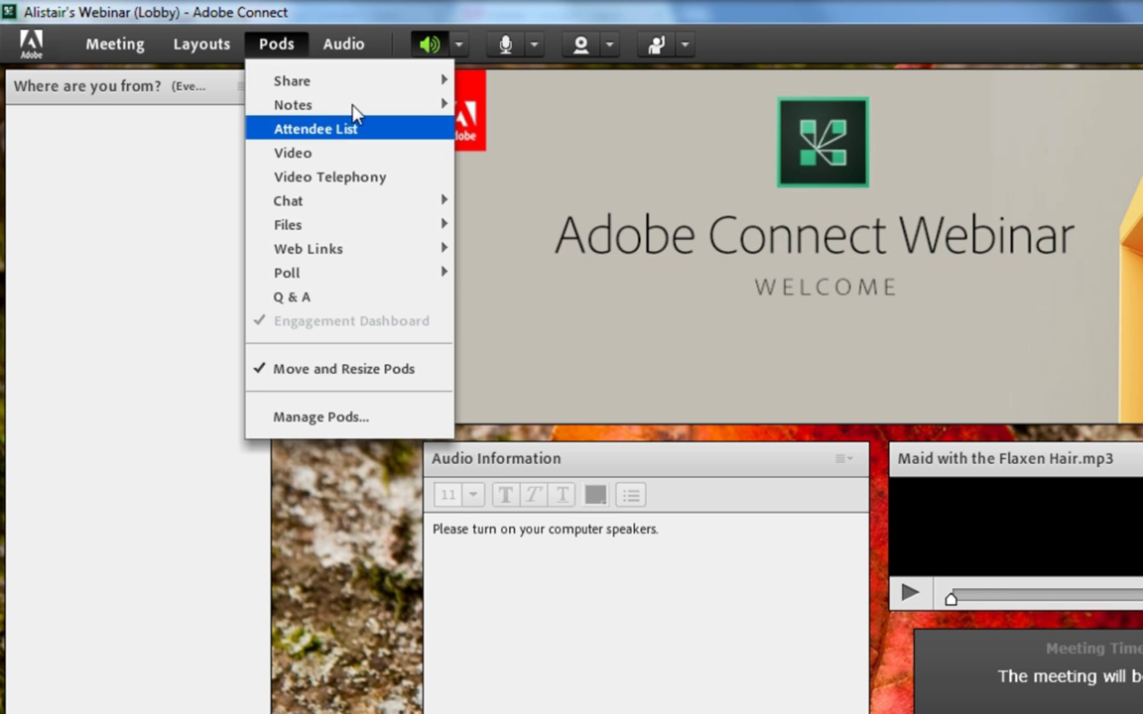
pyautogui.moveTo(129, 50)
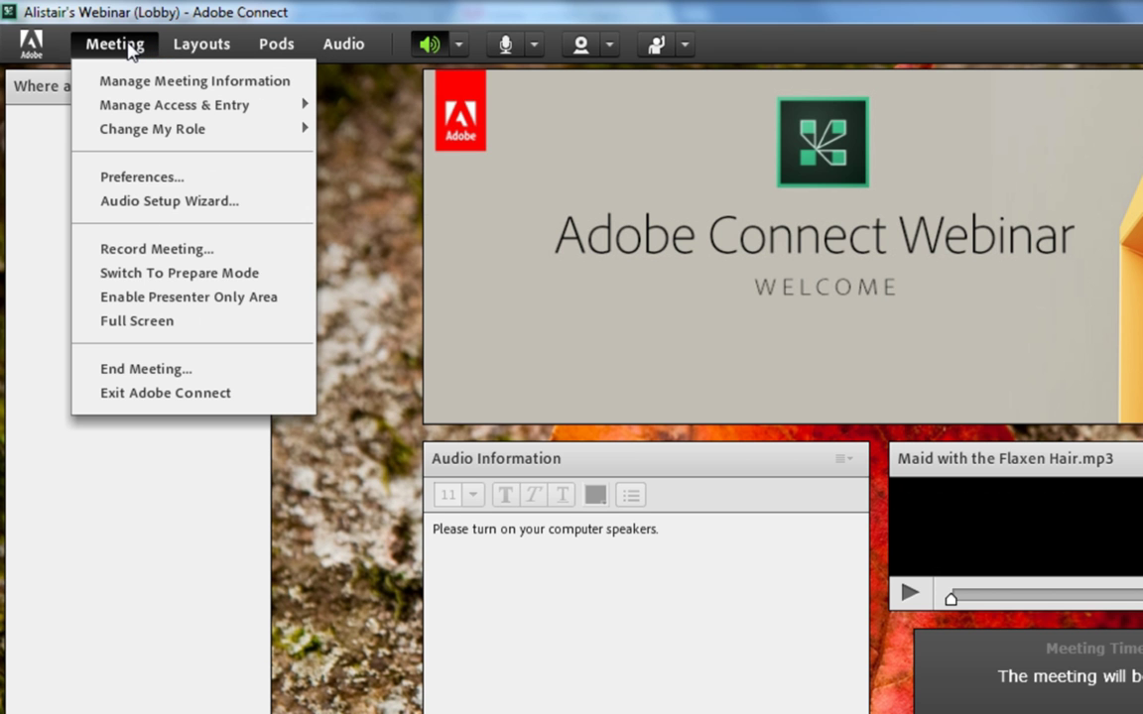
pyautogui.click(216, 299)
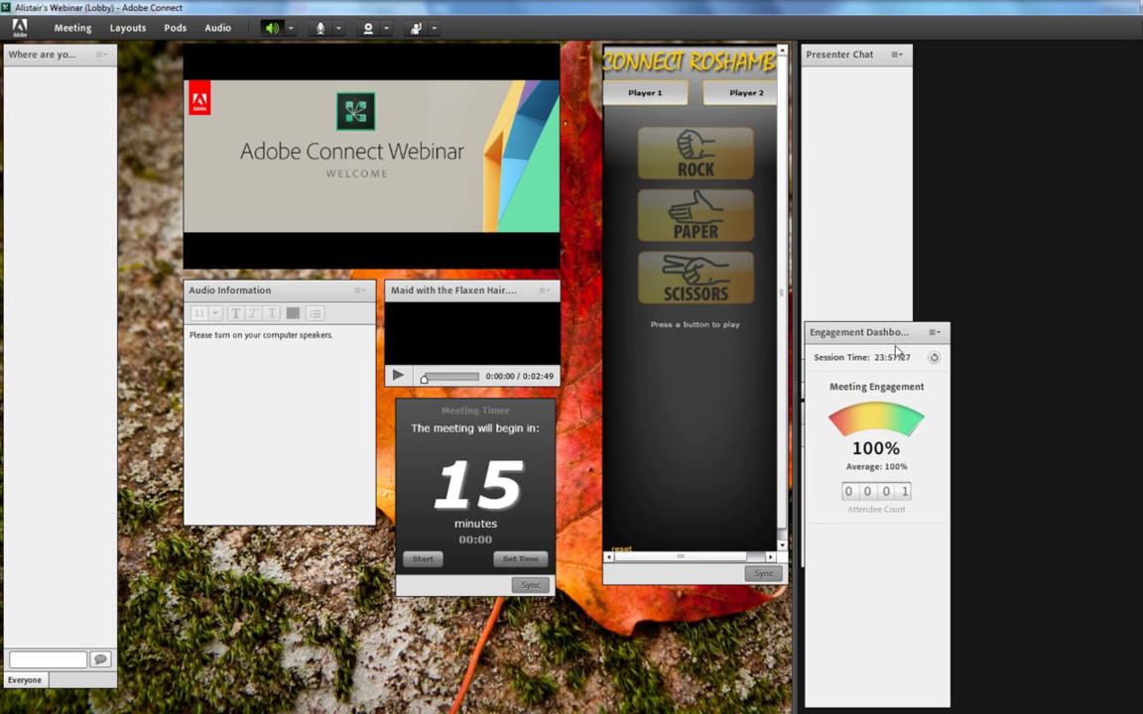
# Move the Engagement Dashboard beside Presenter Chat and shorten it, make Presenter Chat wider and shorter, and place the presenter notes pod under the dashboard.
pyautogui.moveTo(891, 344); pyautogui.dragTo(1082, 76)
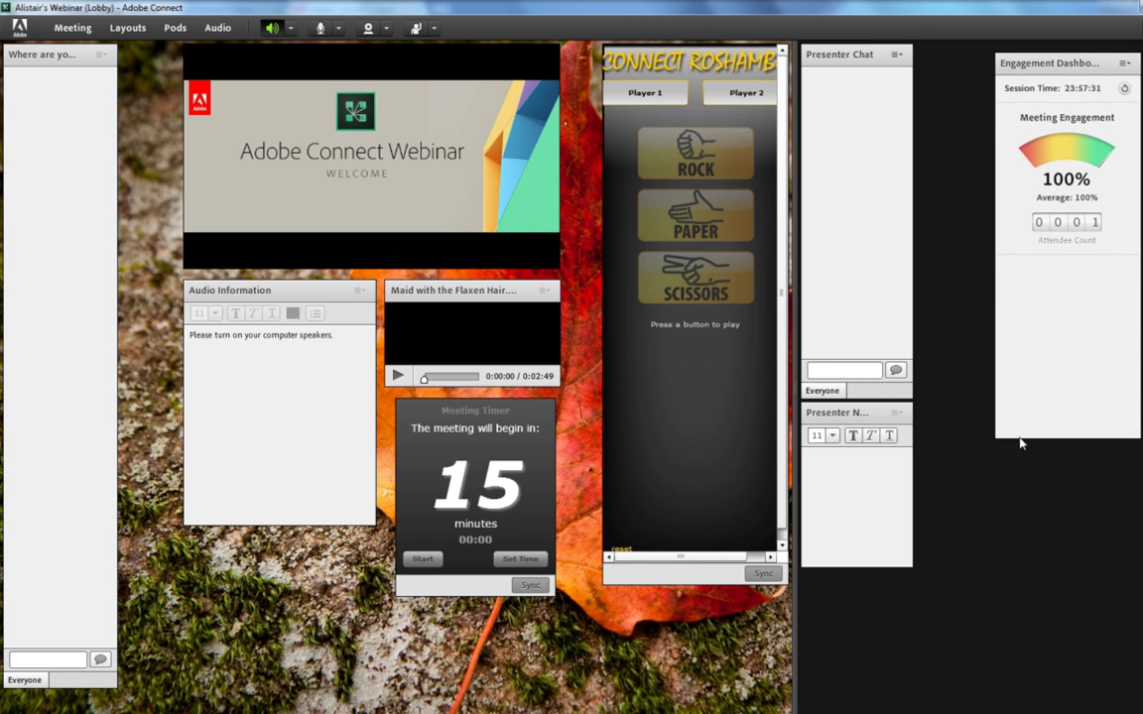
pyautogui.moveTo(1019, 436); pyautogui.dragTo(1050, 309)
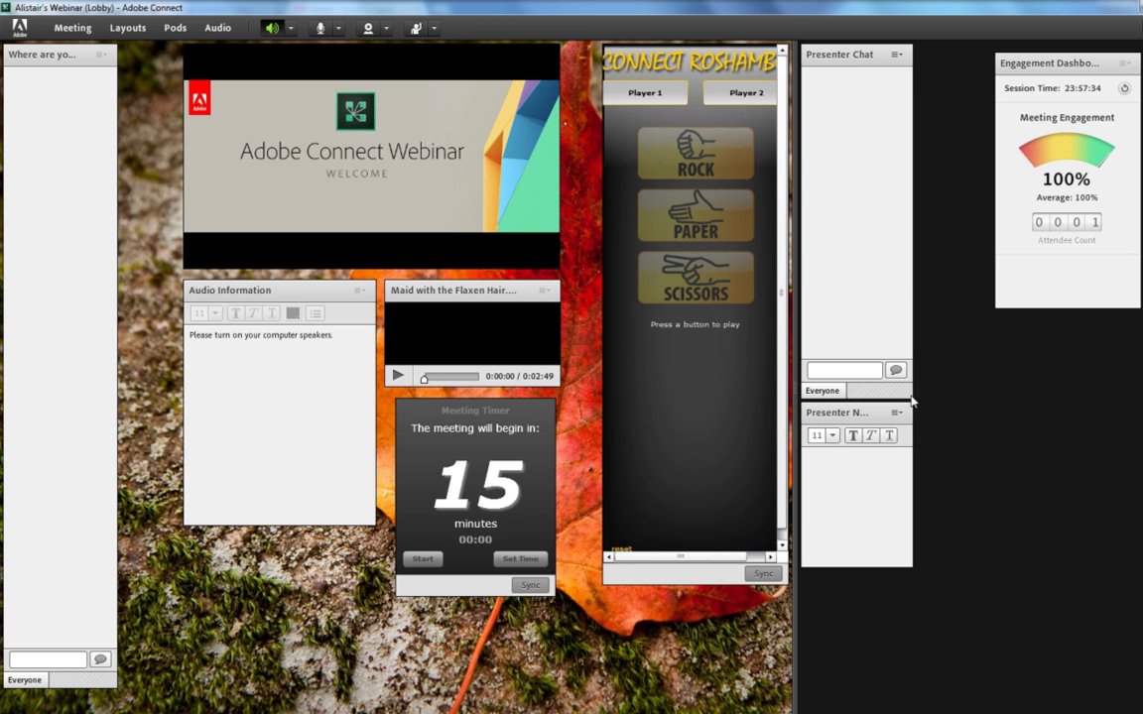
pyautogui.moveTo(907, 394); pyautogui.dragTo(962, 292)
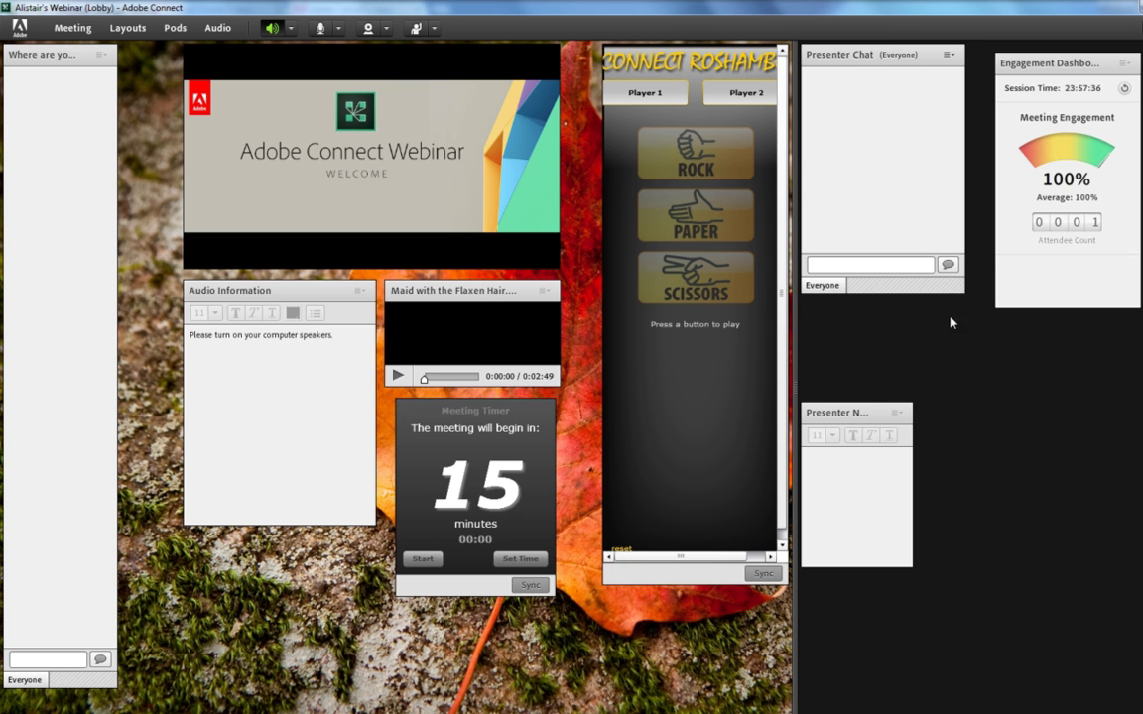
pyautogui.moveTo(856, 411); pyautogui.dragTo(1049, 340)
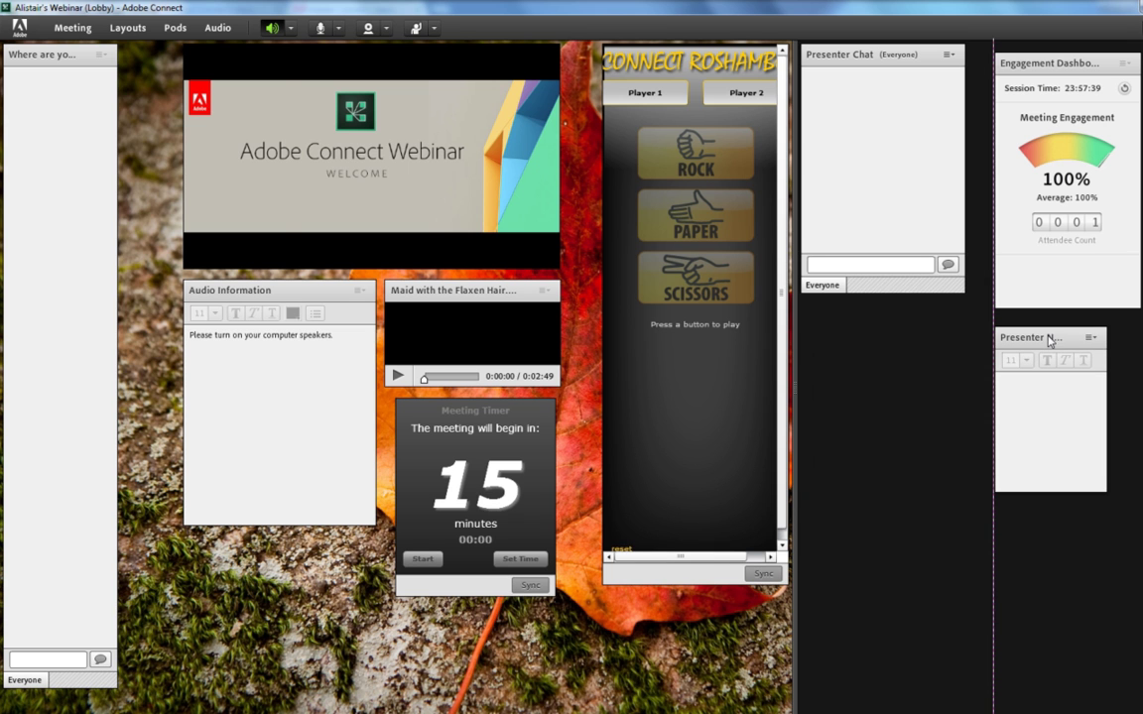
# Add an Attendee List pod to the Presenter Only Area and make it shorter and slightly wider.
pyautogui.click(174, 29)
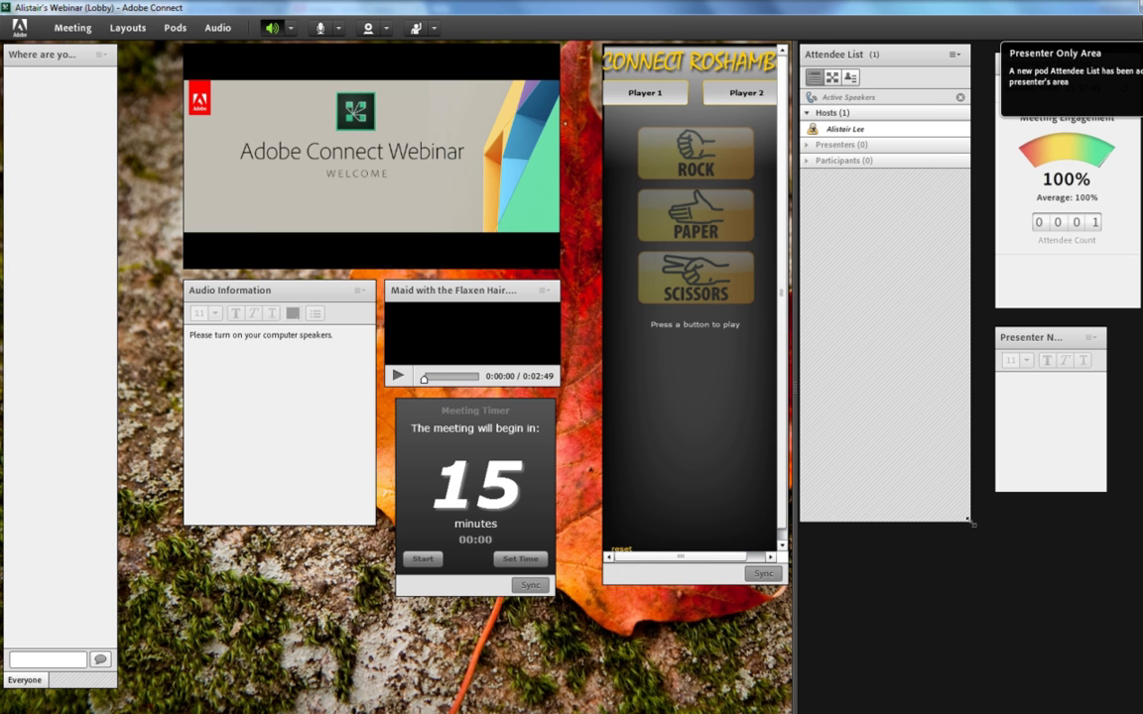
pyautogui.moveTo(971, 522); pyautogui.dragTo(990, 363)
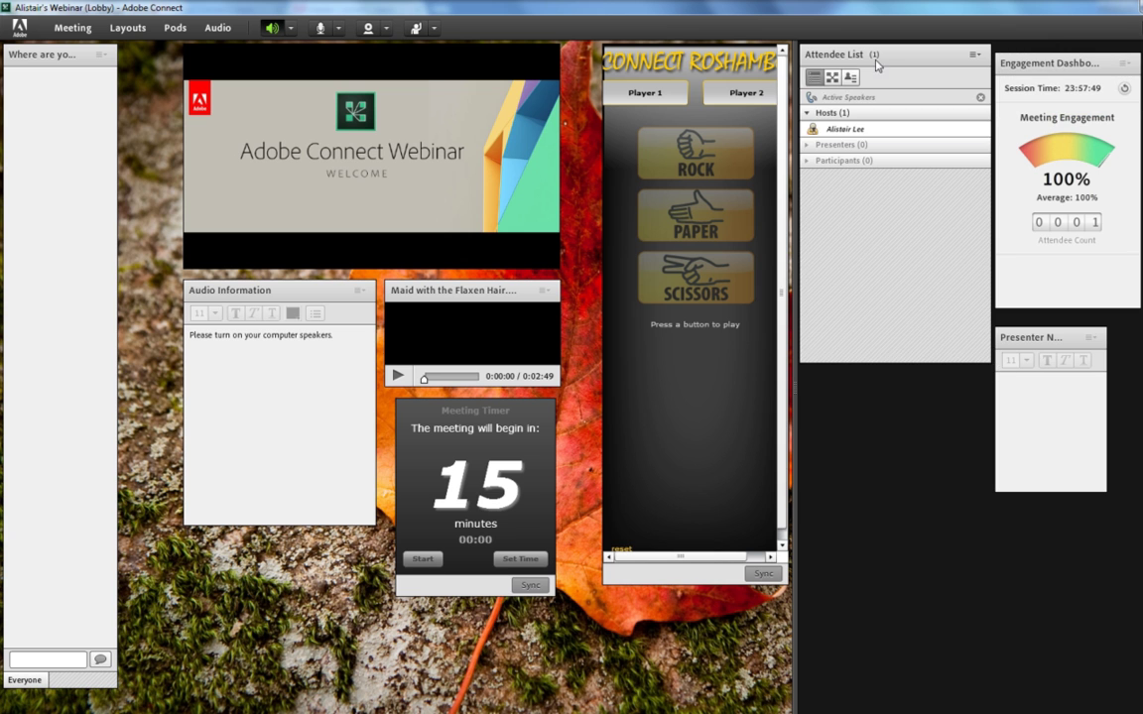